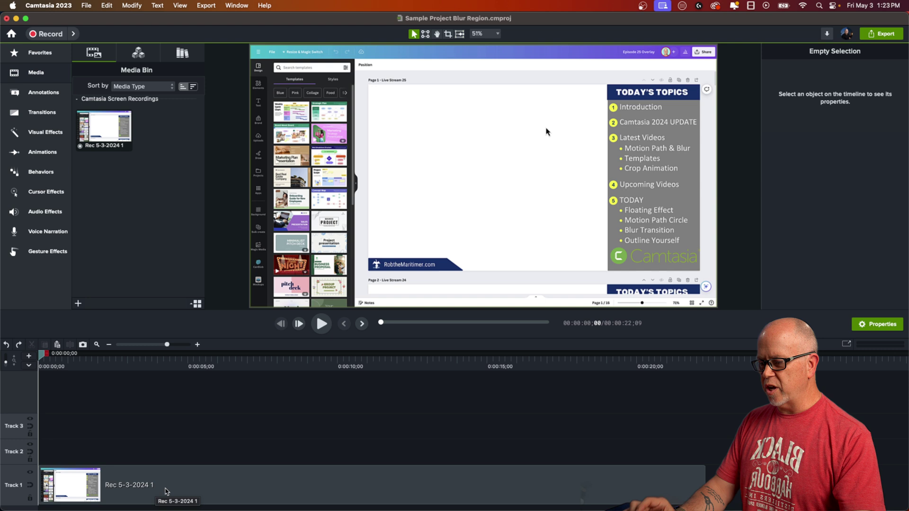
- Select the Rec 5-3-2024 1 recording clip on Track 1 to display its properties
{"action": "left_click", "coordinate": [162, 488]}
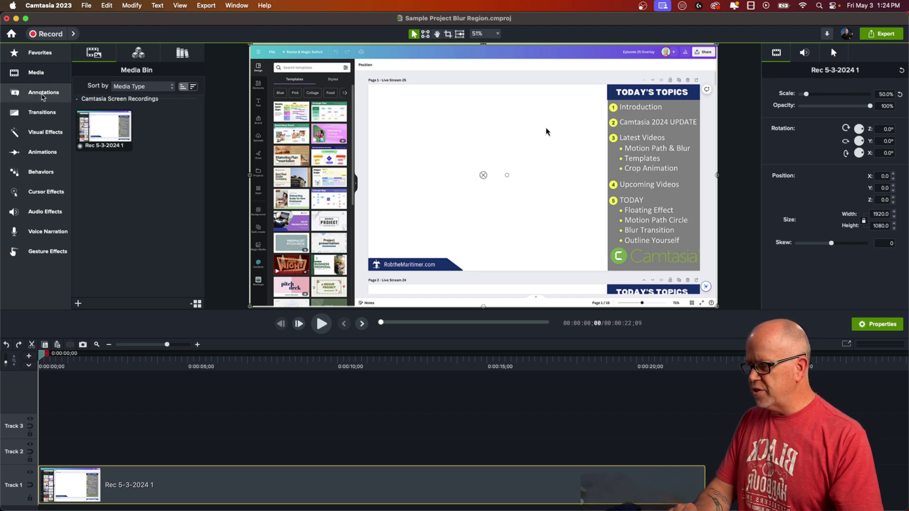
- Show the Blur & Highlight presets in the Annotations library
{"action": "left_click", "coordinate": [42, 94]}
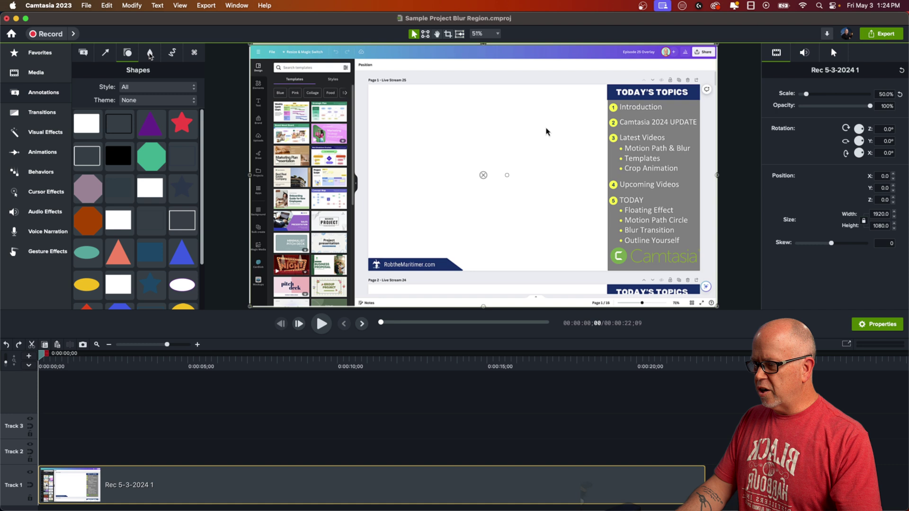
{"action": "left_click", "coordinate": [149, 54]}
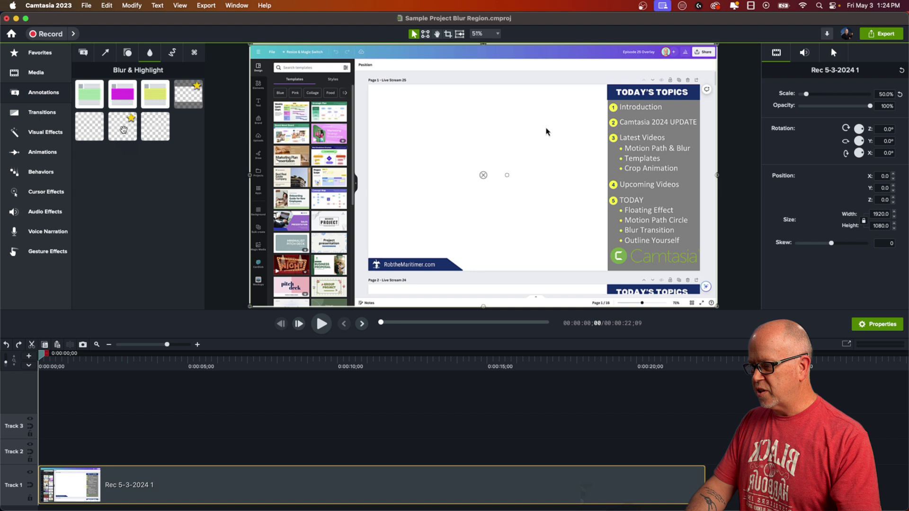
- Add a Blur annotation on Track 2, sized 235.2 × 37.1 over the banner's website address
{"action": "left_click_drag", "start_coordinate": [123, 130], "coordinate": [41, 451]}
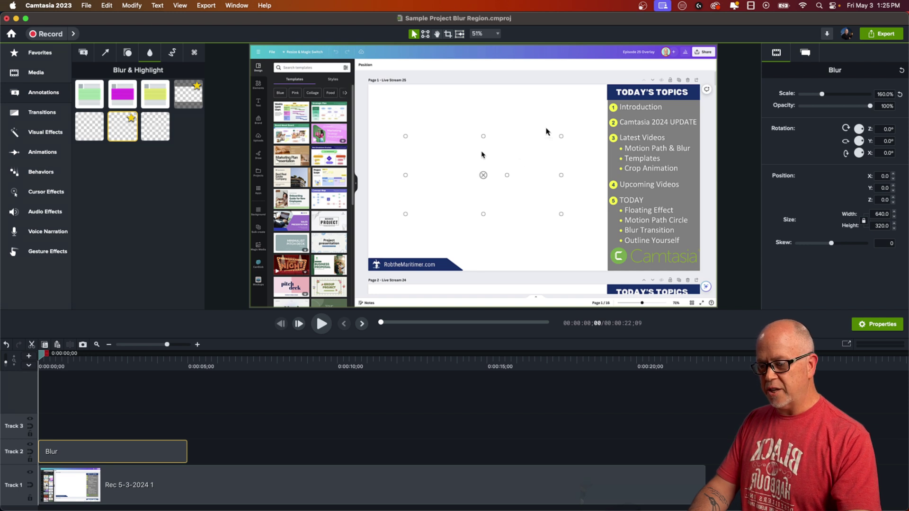
{"action": "left_click_drag", "start_coordinate": [527, 155], "coordinate": [504, 209]}
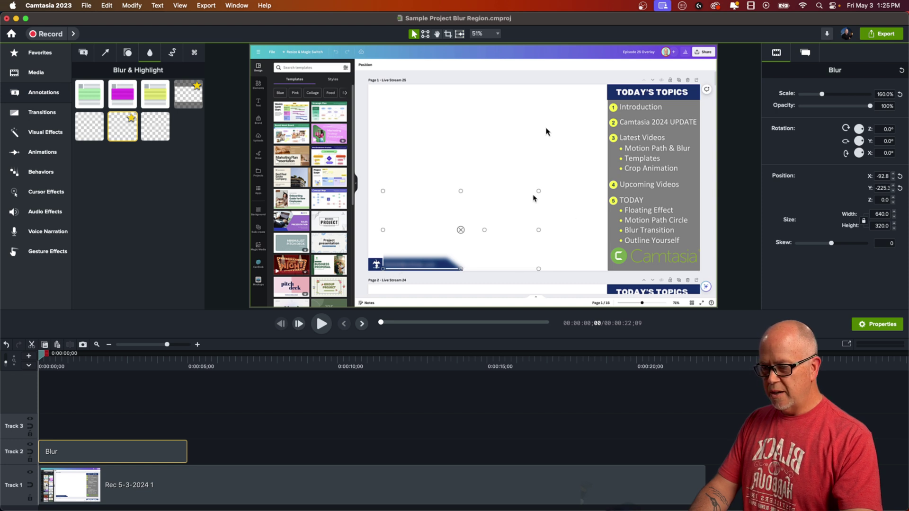
{"action": "left_click_drag", "start_coordinate": [539, 194], "coordinate": [434, 269]}
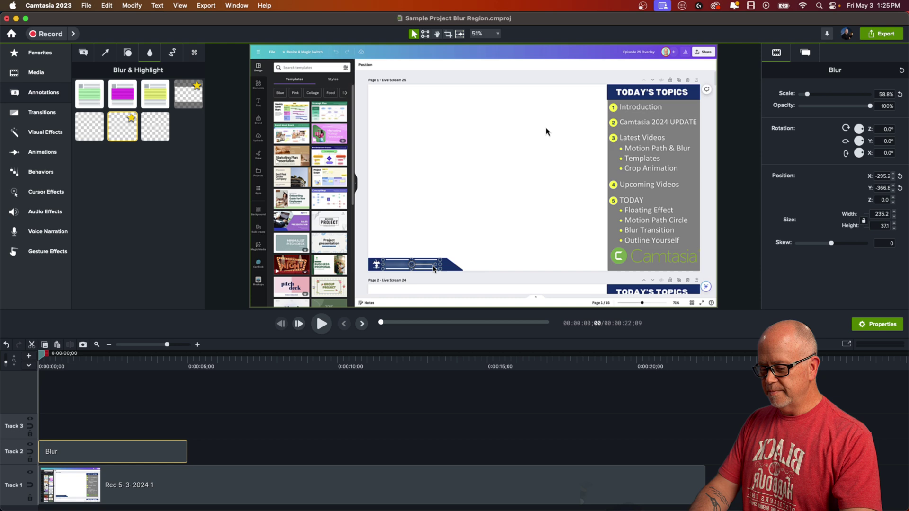
{"action": "scroll", "coordinate": [407, 279], "scroll_direction": "up", "scroll_amount": 5}
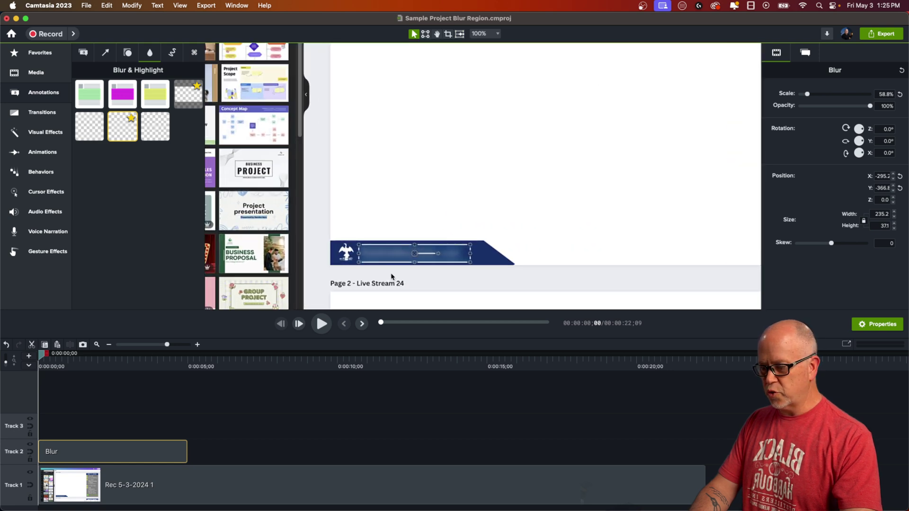
{"action": "mouse_move", "coordinate": [467, 252]}
{"action": "left_mouse_down"}
{"action": "mouse_move", "coordinate": [476, 252]}
{"action": "mouse_move", "coordinate": [466, 250]}
{"action": "left_mouse_up"}
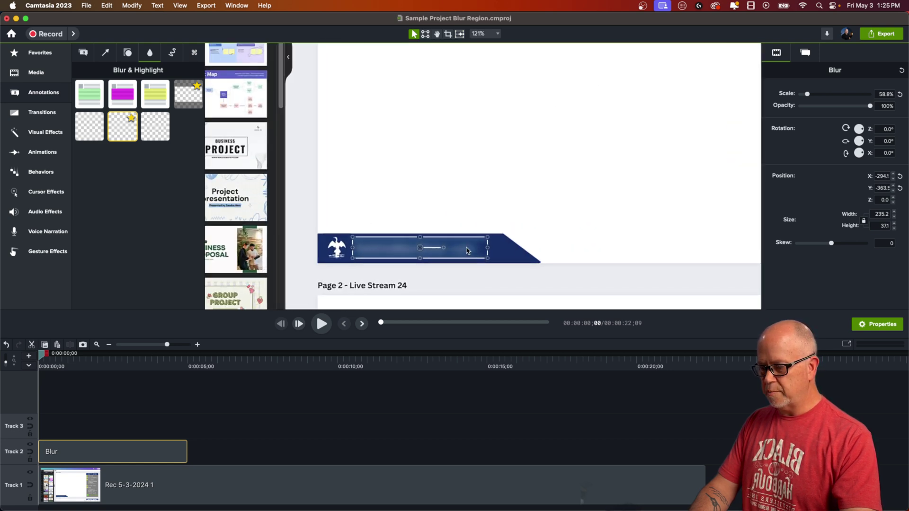
{"action": "left_click", "coordinate": [523, 231]}
{"action": "left_click", "coordinate": [420, 254]}
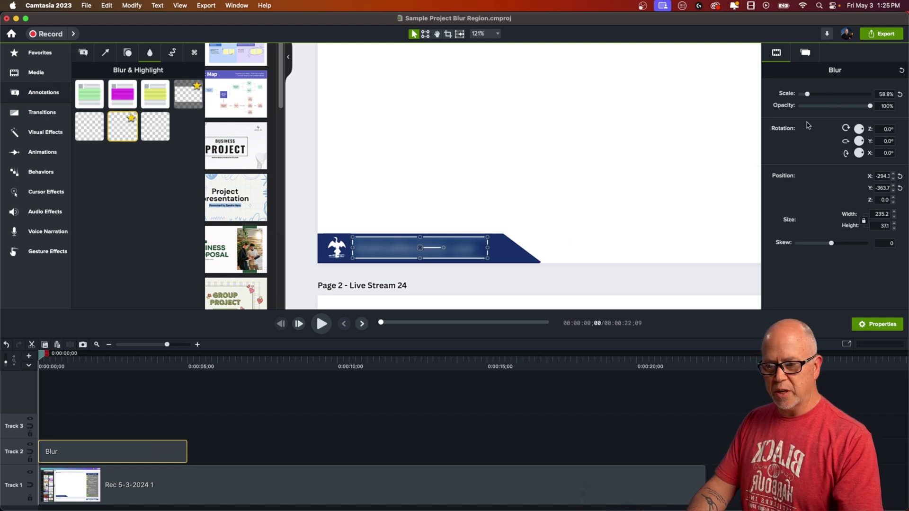
- Set the Blur effect's intensity to 84.2 with Invert turned off
{"action": "left_click", "coordinate": [806, 55]}
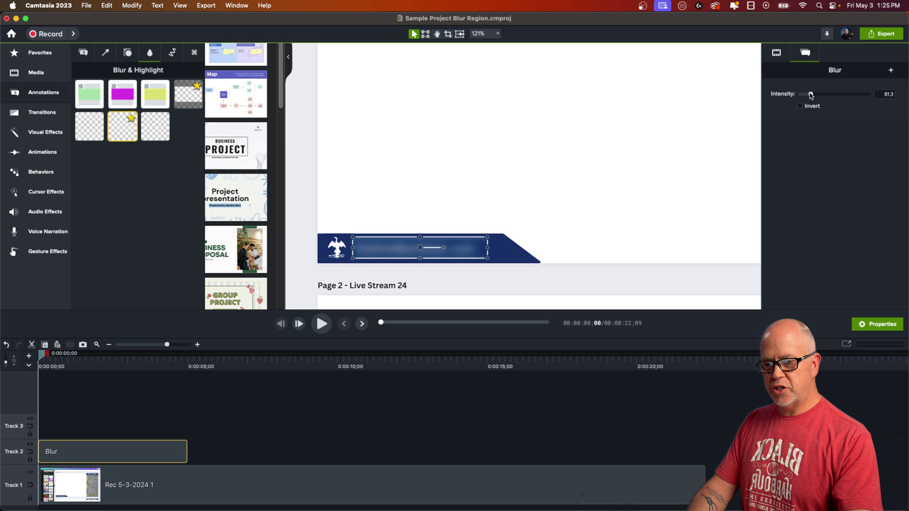
{"action": "mouse_move", "coordinate": [811, 95]}
{"action": "left_mouse_down"}
{"action": "mouse_move", "coordinate": [852, 97]}
{"action": "mouse_move", "coordinate": [822, 98]}
{"action": "left_mouse_up"}
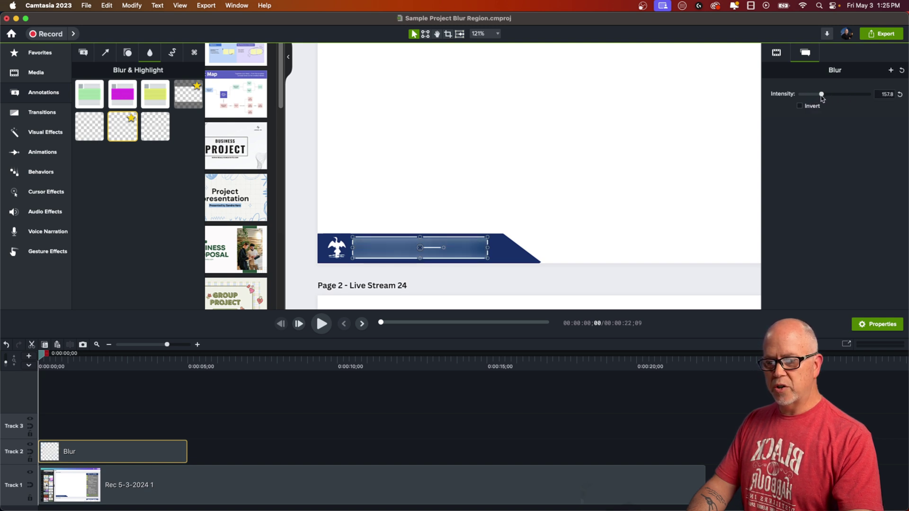
{"action": "left_click", "coordinate": [800, 107]}
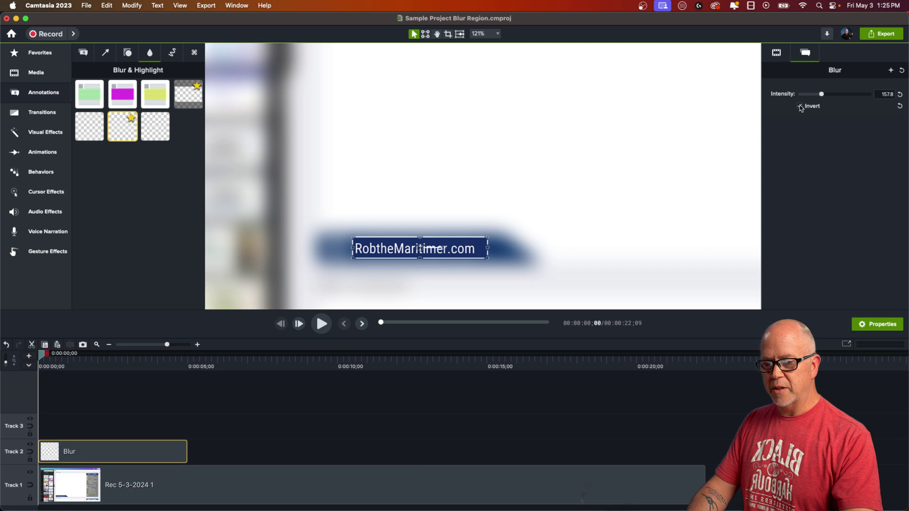
{"action": "left_click", "coordinate": [800, 107]}
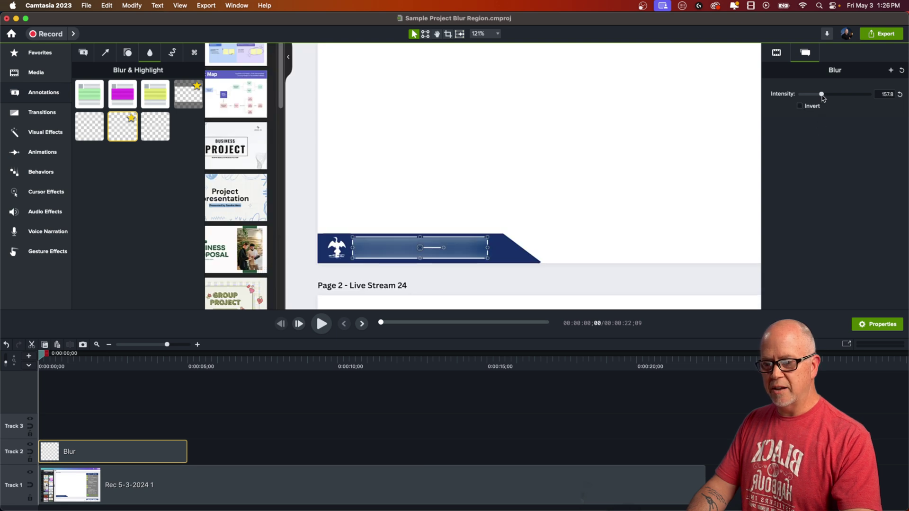
{"action": "mouse_move", "coordinate": [823, 97]}
{"action": "left_mouse_down"}
{"action": "mouse_move", "coordinate": [832, 97]}
{"action": "mouse_move", "coordinate": [810, 98]}
{"action": "left_mouse_up"}
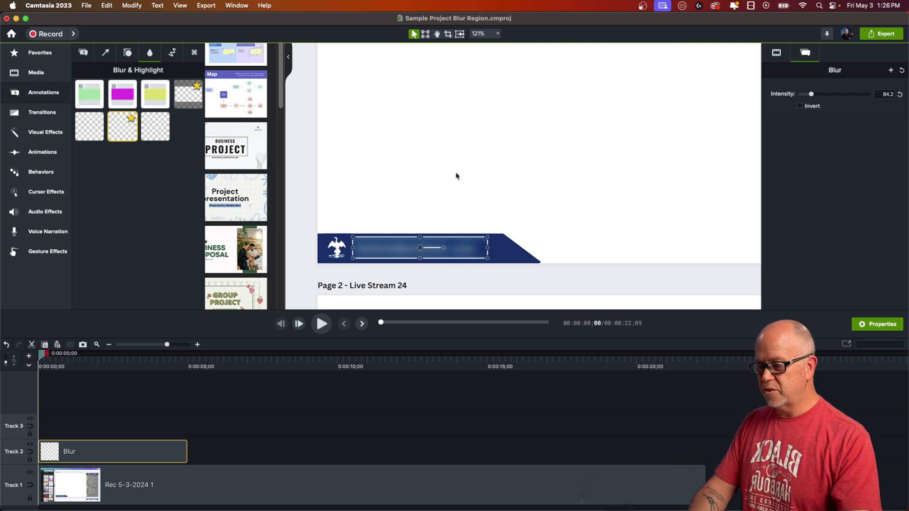
- Fit the canvas in the preview and put the playhead at 0:00:02;09 on the recording
{"action": "left_click", "coordinate": [481, 35]}
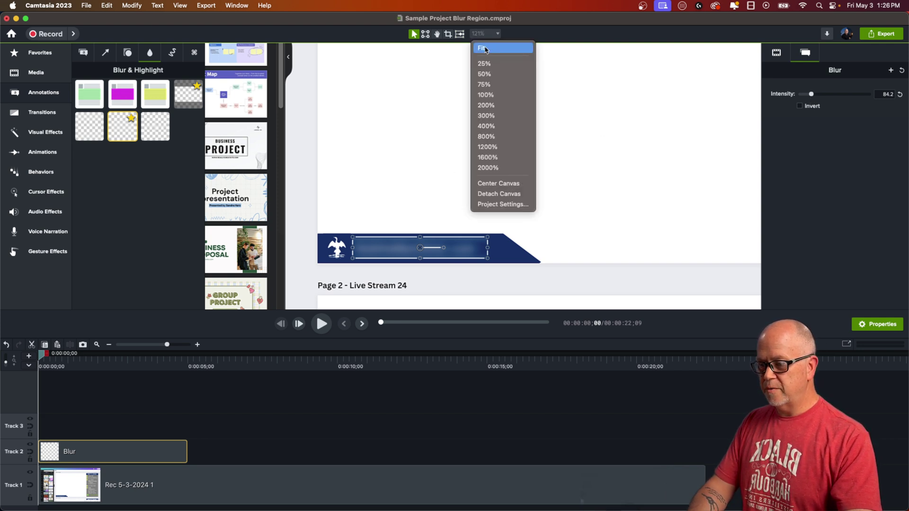
{"action": "left_click", "coordinate": [483, 48]}
{"action": "left_click", "coordinate": [411, 203]}
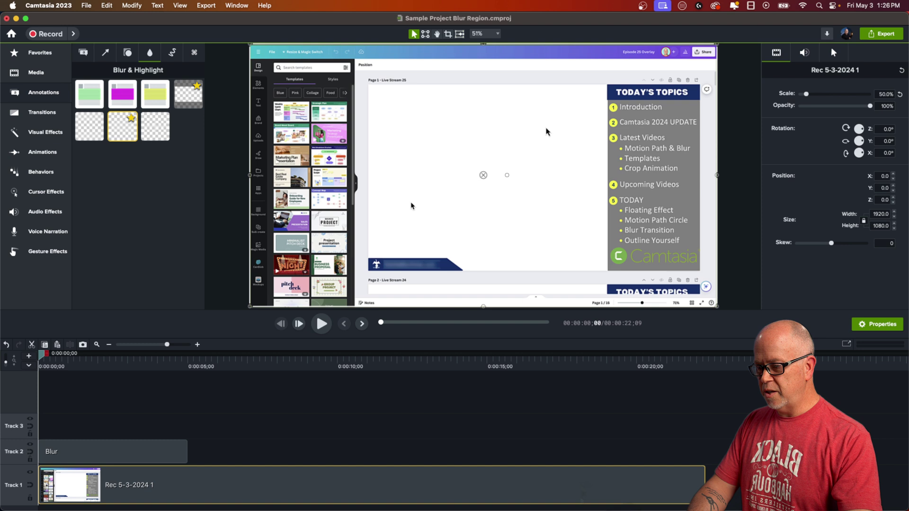
{"action": "left_click", "coordinate": [100, 367]}
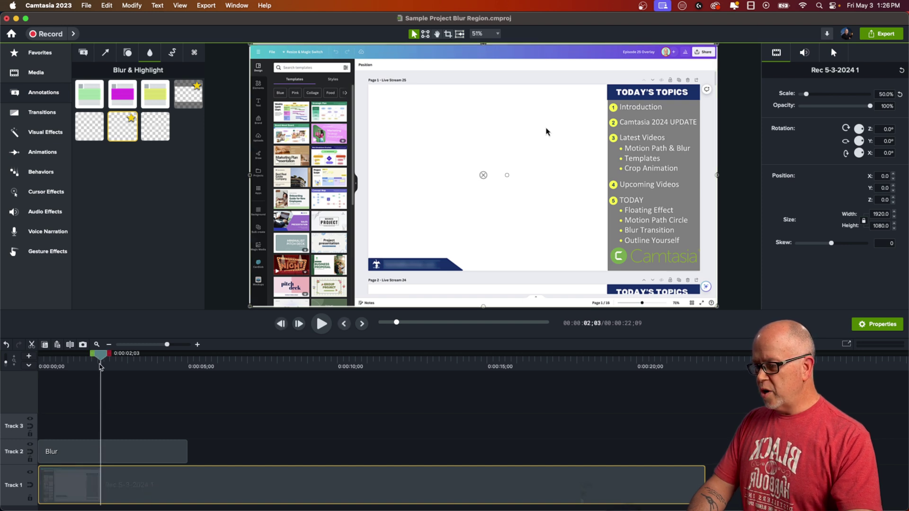
{"action": "left_click_drag", "start_coordinate": [104, 362], "coordinate": [109, 363]}
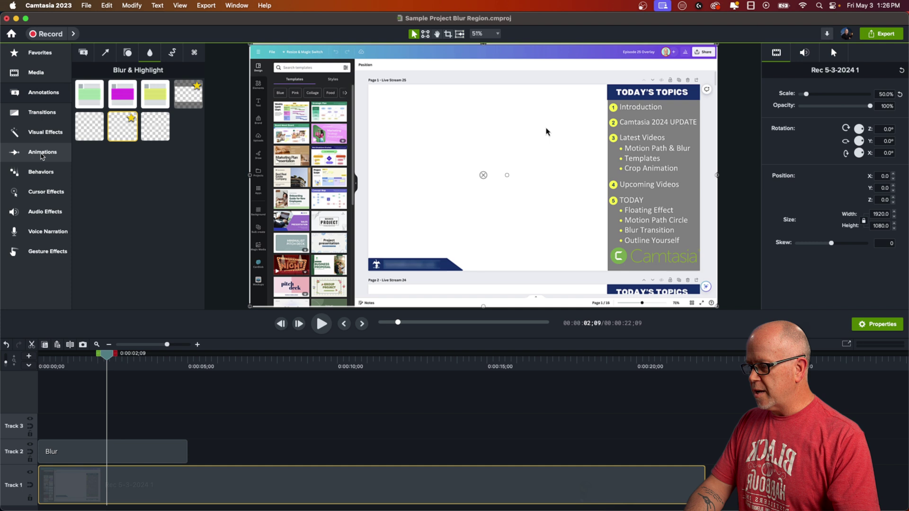
- Give the recording clip a Custom animation zooming to 76.6% at position 254.2, 287.1
{"action": "left_click", "coordinate": [42, 154]}
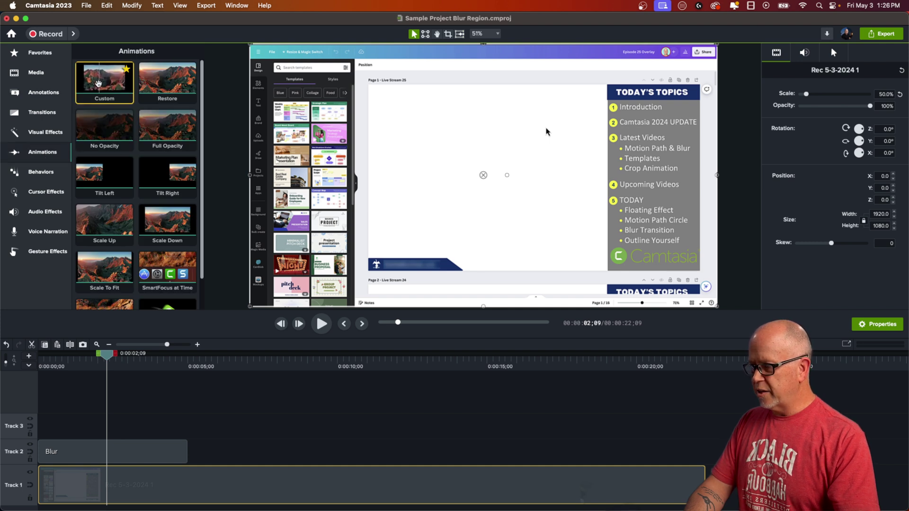
{"action": "left_click_drag", "start_coordinate": [98, 84], "coordinate": [108, 490]}
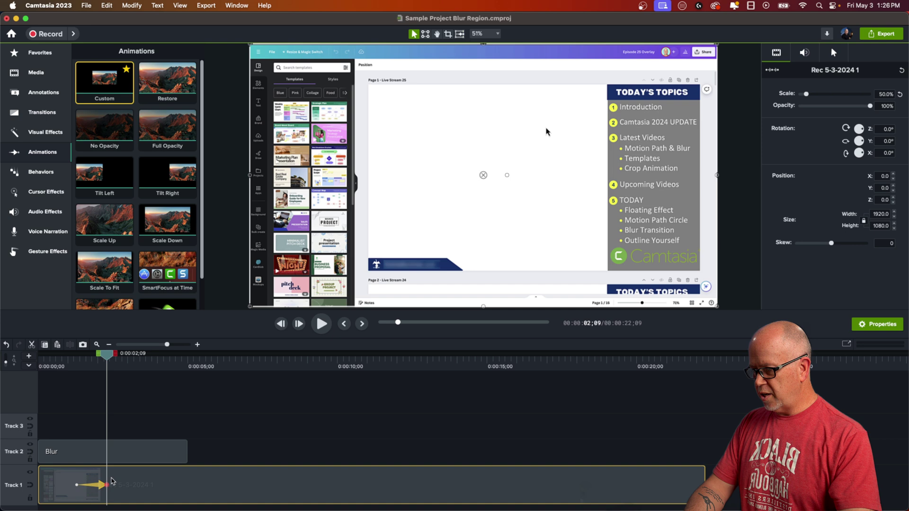
{"action": "scroll", "coordinate": [509, 149], "scroll_direction": "down", "scroll_amount": 3}
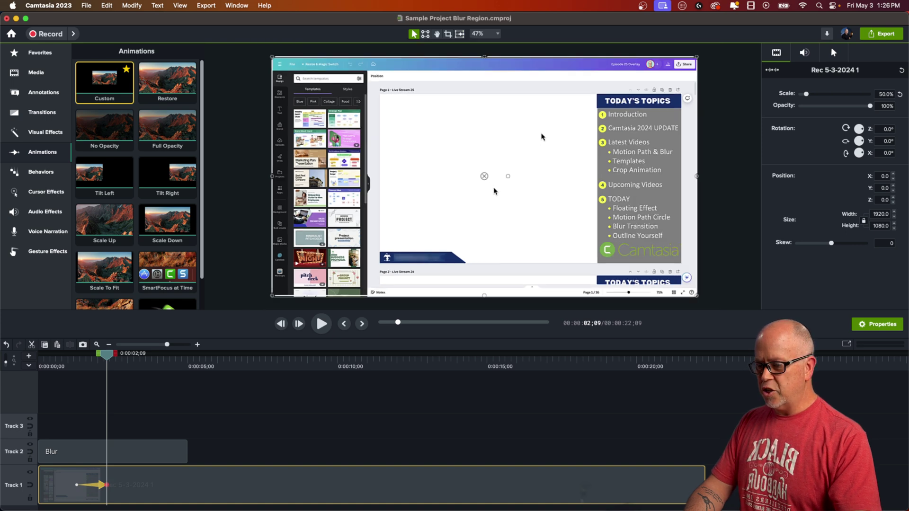
{"action": "left_click_drag", "start_coordinate": [807, 94], "coordinate": [809, 95]}
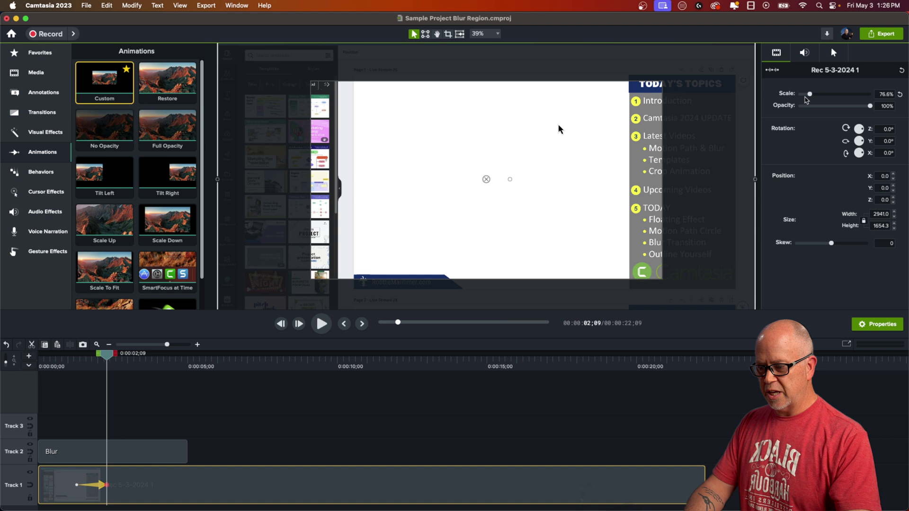
{"action": "left_click_drag", "start_coordinate": [574, 245], "coordinate": [614, 201]}
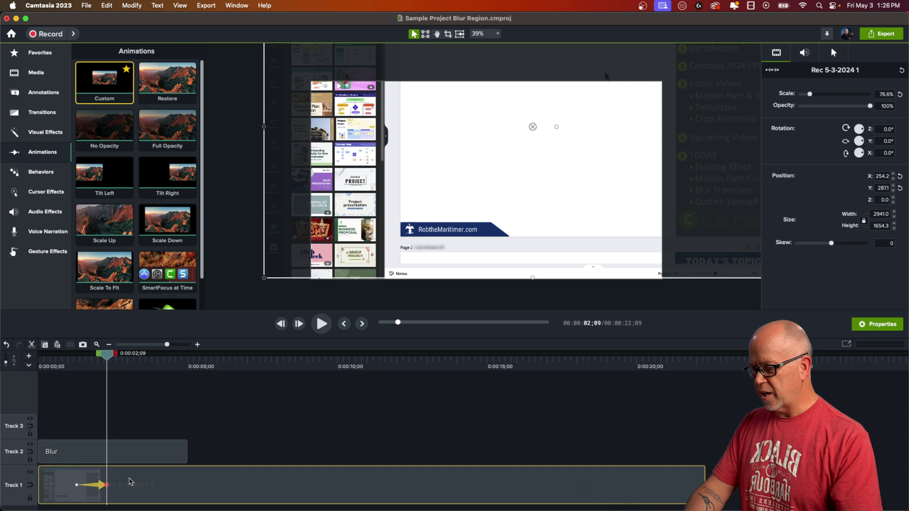
- Play the zoom from one second, then select the Blur clip on Track 2
{"action": "left_click", "coordinate": [69, 367]}
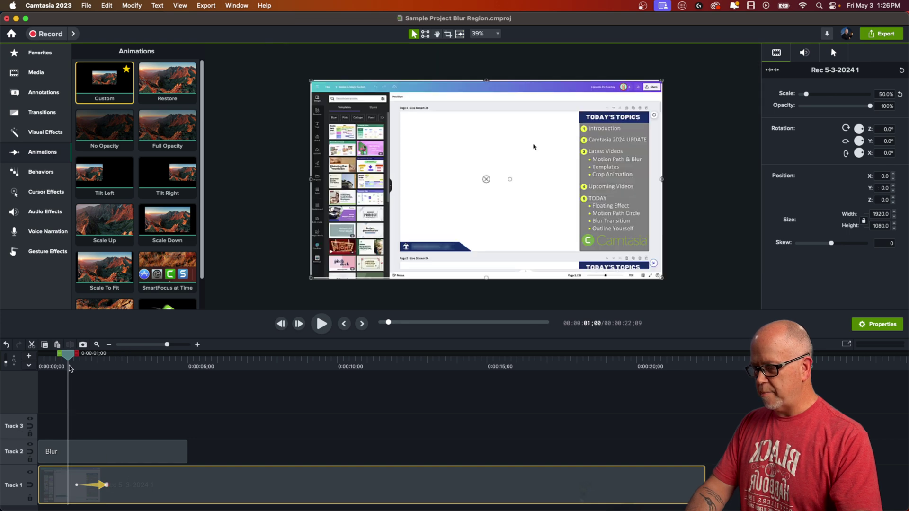
{"action": "left_click", "coordinate": [92, 419]}
{"action": "key", "text": "space"}
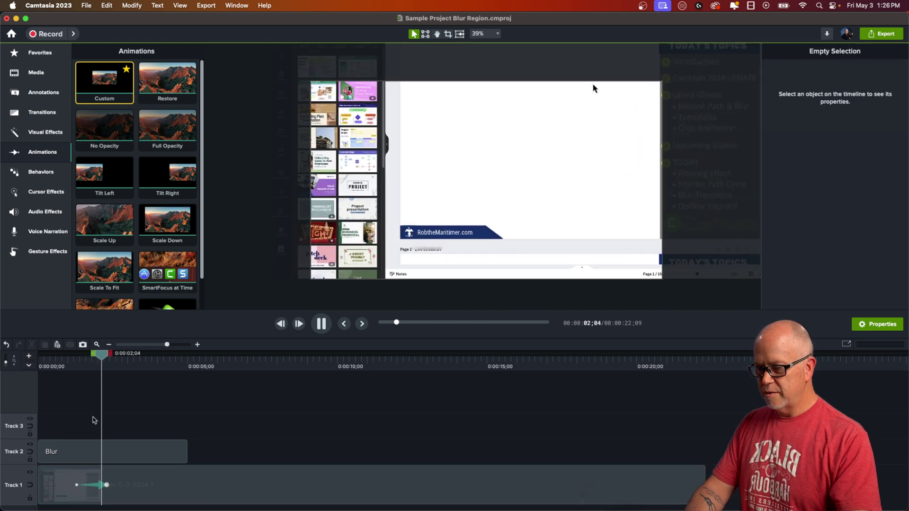
{"action": "key", "text": "space"}
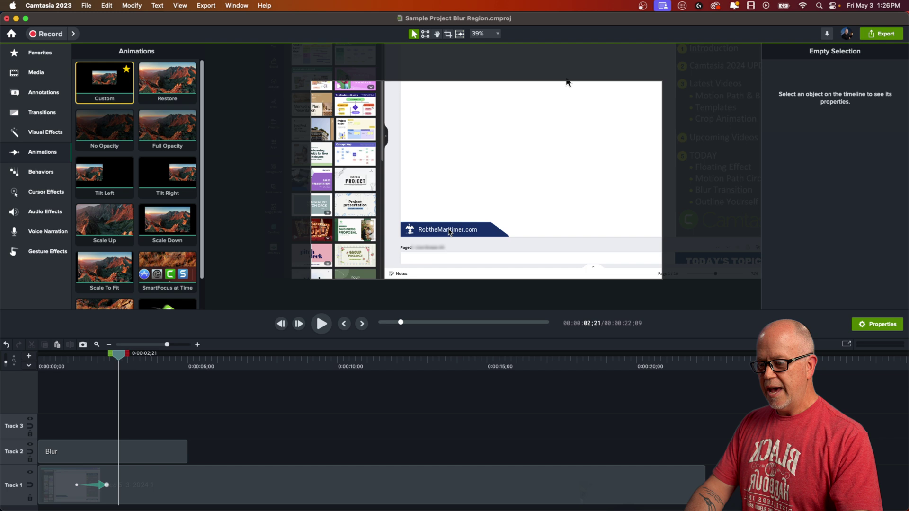
{"action": "left_click", "coordinate": [144, 458]}
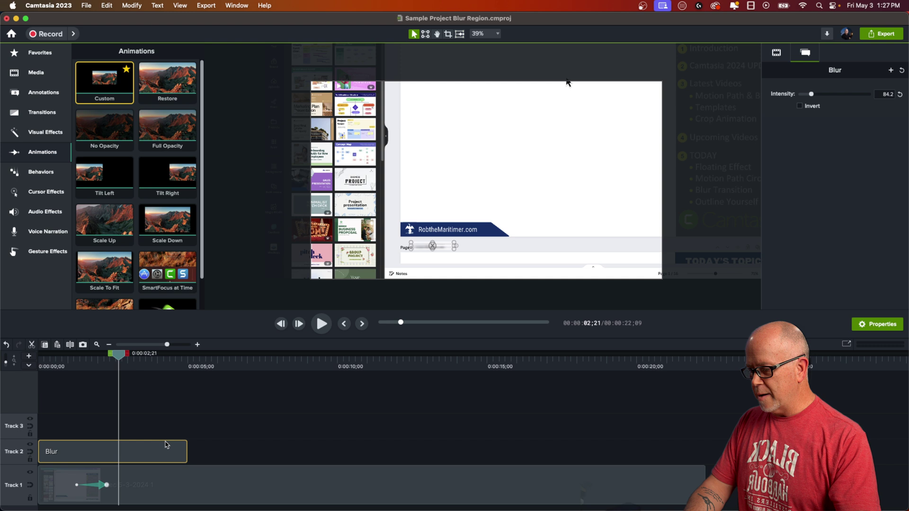
- Add a Custom animation to the Blur clip on Track 2
{"action": "left_click", "coordinate": [64, 363]}
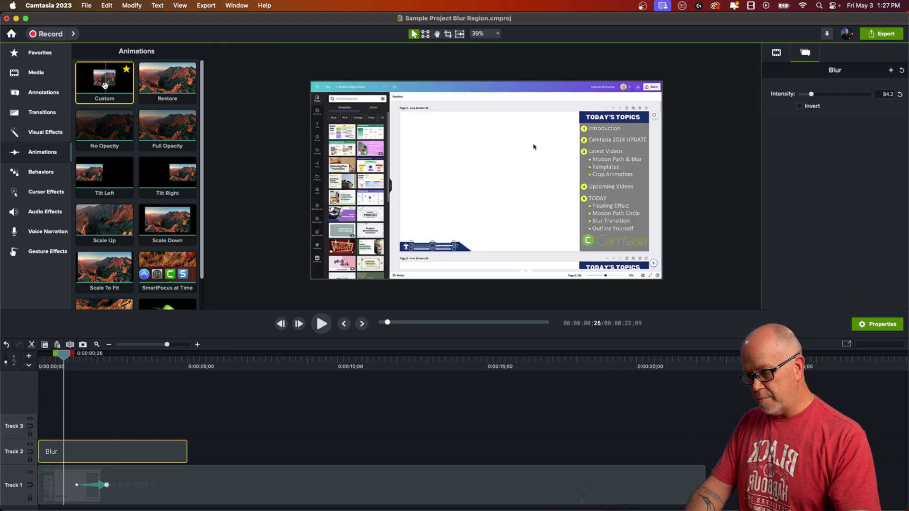
{"action": "left_click_drag", "start_coordinate": [85, 95], "coordinate": [107, 454]}
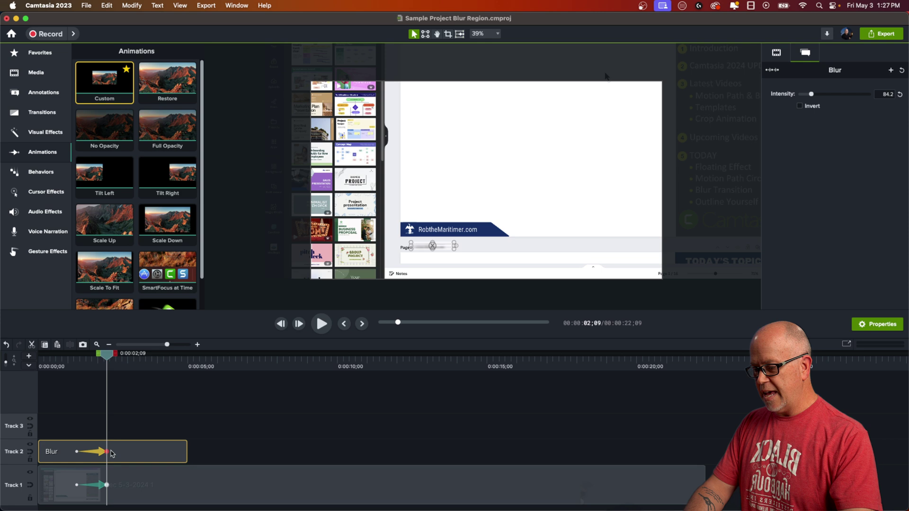
{"action": "left_click_drag", "start_coordinate": [107, 356], "coordinate": [77, 362]}
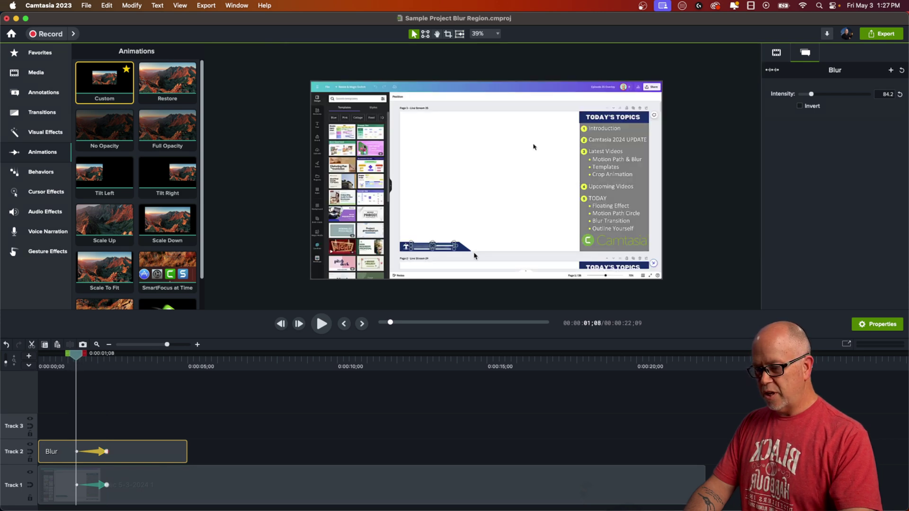
{"action": "scroll", "coordinate": [474, 256], "scroll_direction": "up", "scroll_amount": 5}
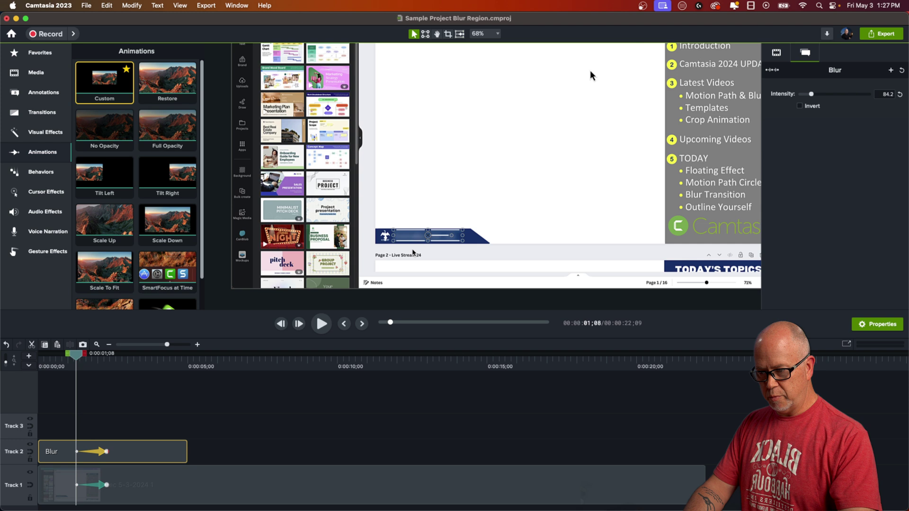
{"action": "scroll", "coordinate": [414, 254], "scroll_direction": "up", "scroll_amount": 2}
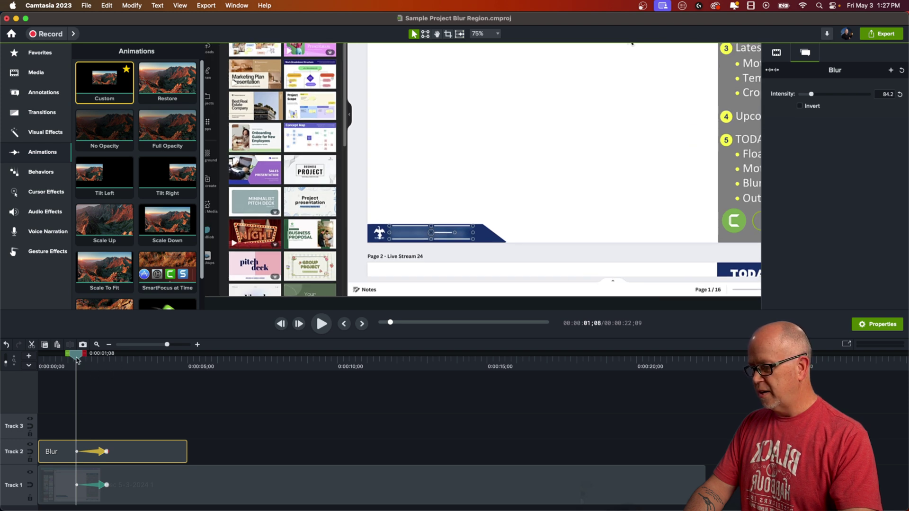
{"action": "left_click_drag", "start_coordinate": [77, 360], "coordinate": [123, 376]}
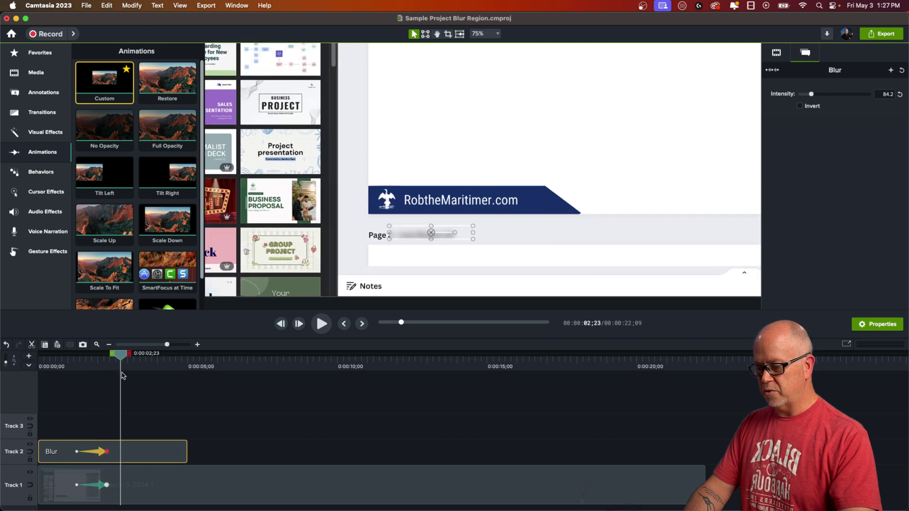
- At the animation's end, move the blur onto the banner URL and widen it
{"action": "left_click", "coordinate": [109, 455]}
{"action": "left_click", "coordinate": [106, 453]}
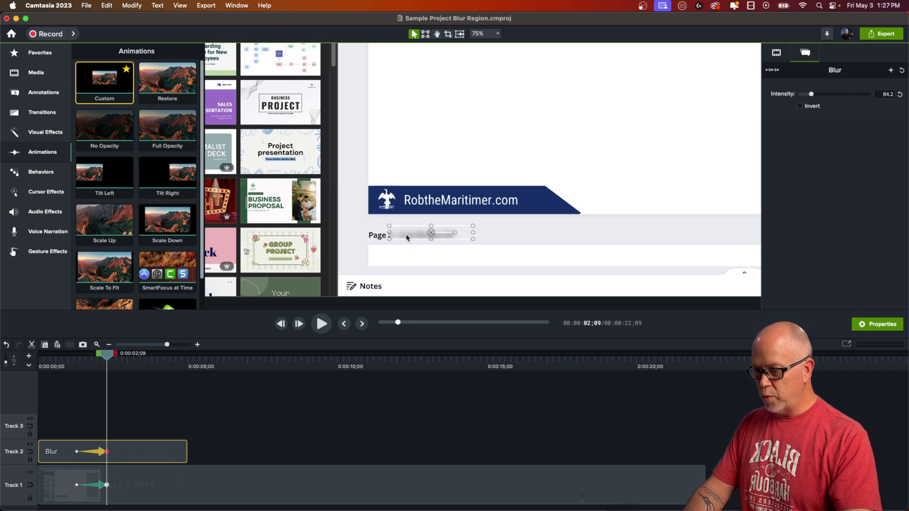
{"action": "left_click_drag", "start_coordinate": [407, 235], "coordinate": [420, 204]}
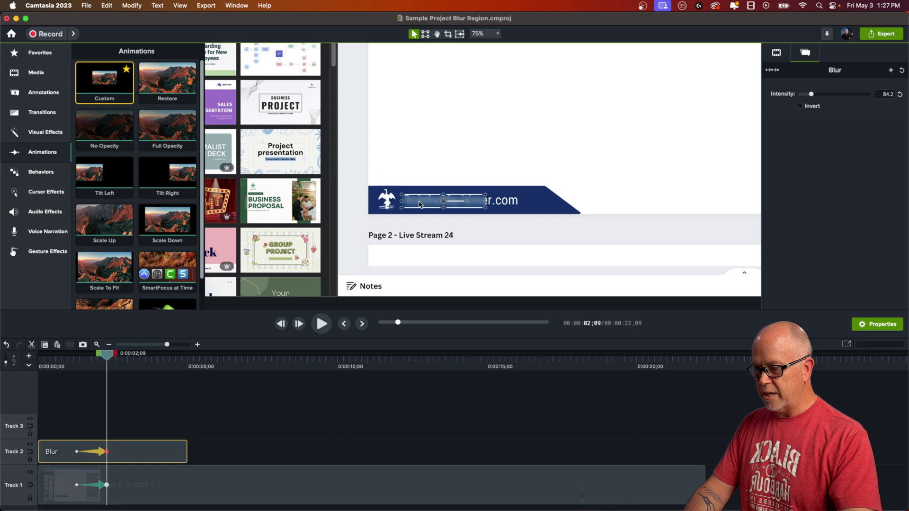
{"action": "left_click_drag", "start_coordinate": [486, 198], "coordinate": [526, 196]}
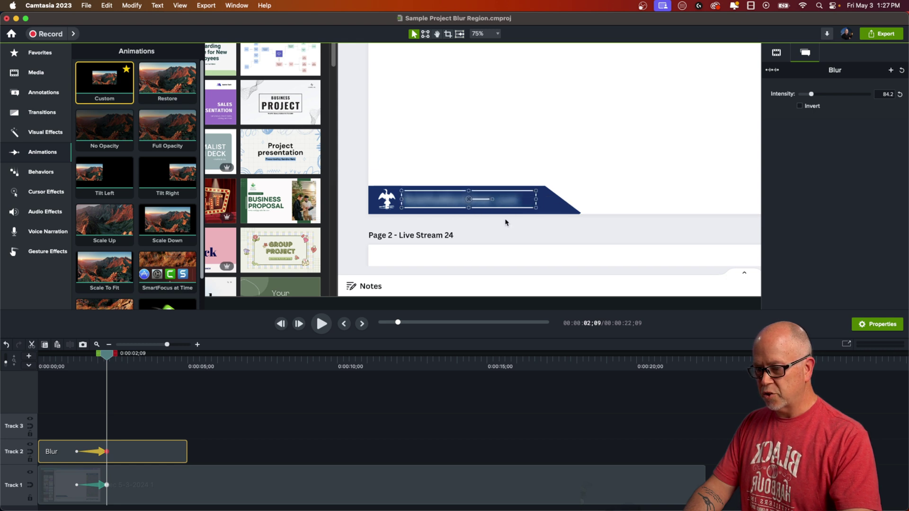
- Preview the zoom and blur animations from the start
{"action": "left_click", "coordinate": [140, 415]}
{"action": "left_click", "coordinate": [73, 366]}
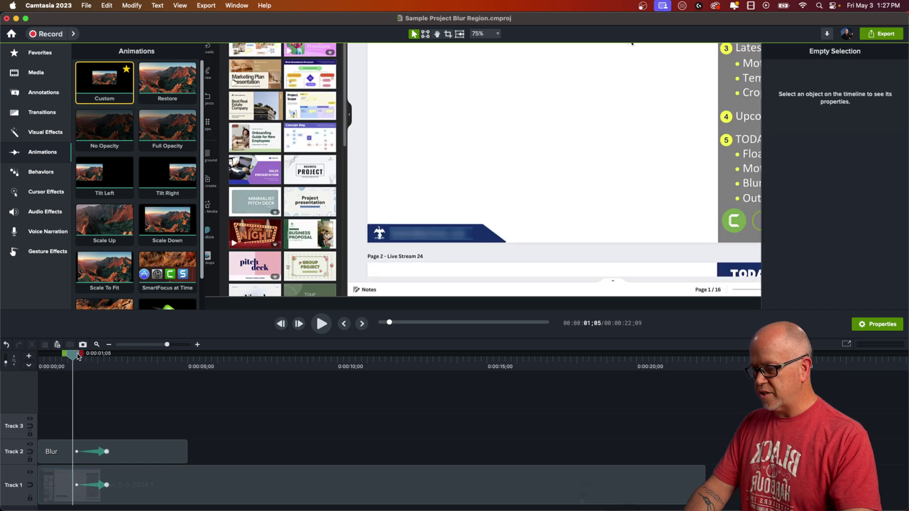
{"action": "key", "text": "space"}
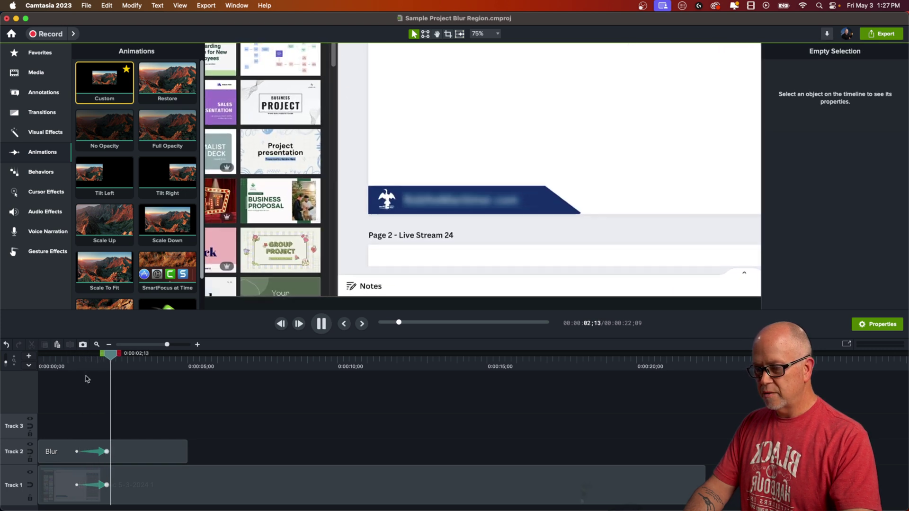
{"action": "key", "text": "space"}
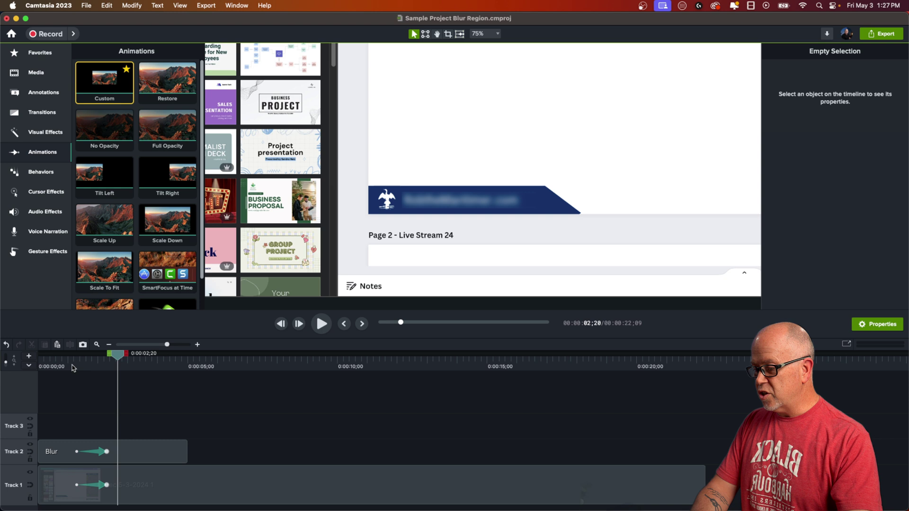
- Apply Exponential In/Out easing to the recording's zoom animation on Track 1
{"action": "left_click", "coordinate": [95, 488]}
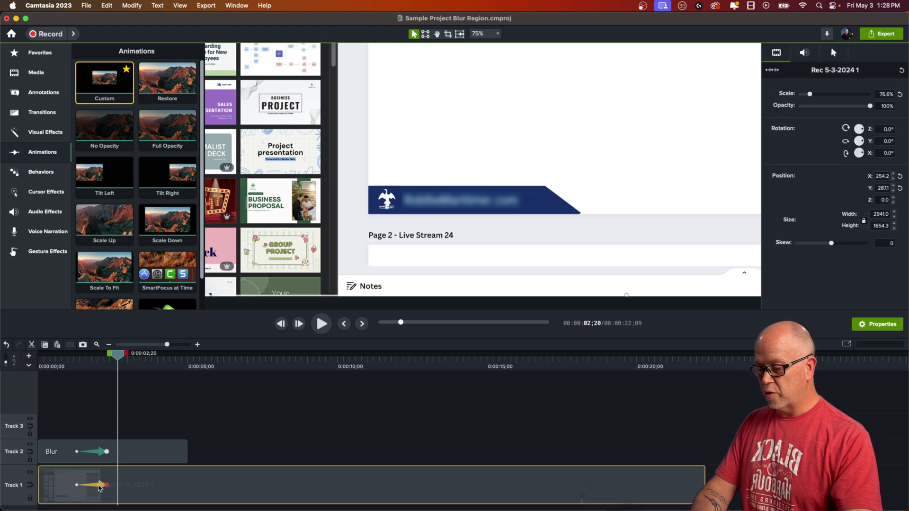
{"action": "right_click", "coordinate": [100, 488]}
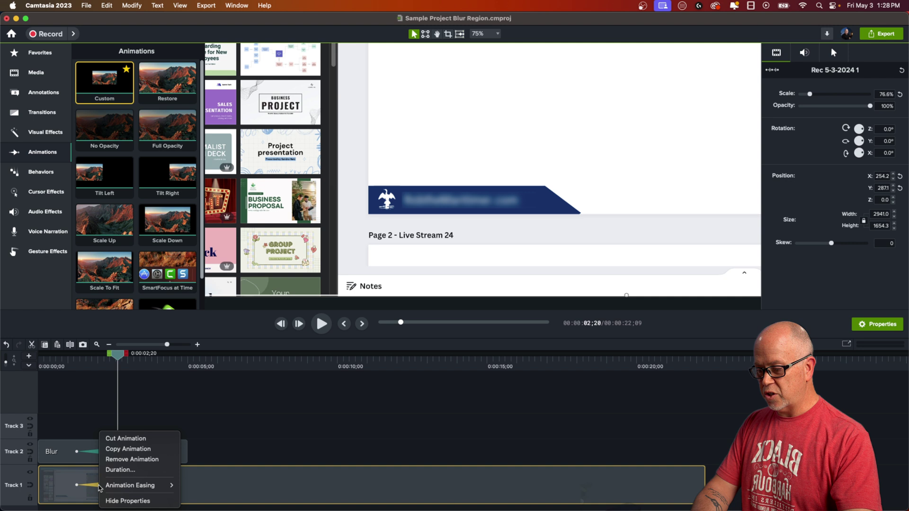
{"action": "mouse_move", "coordinate": [137, 487]}
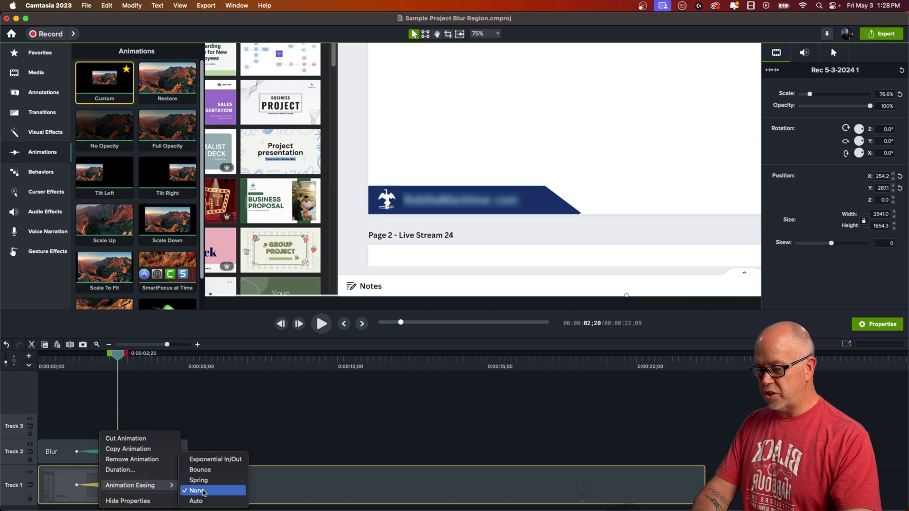
{"action": "left_click", "coordinate": [221, 460]}
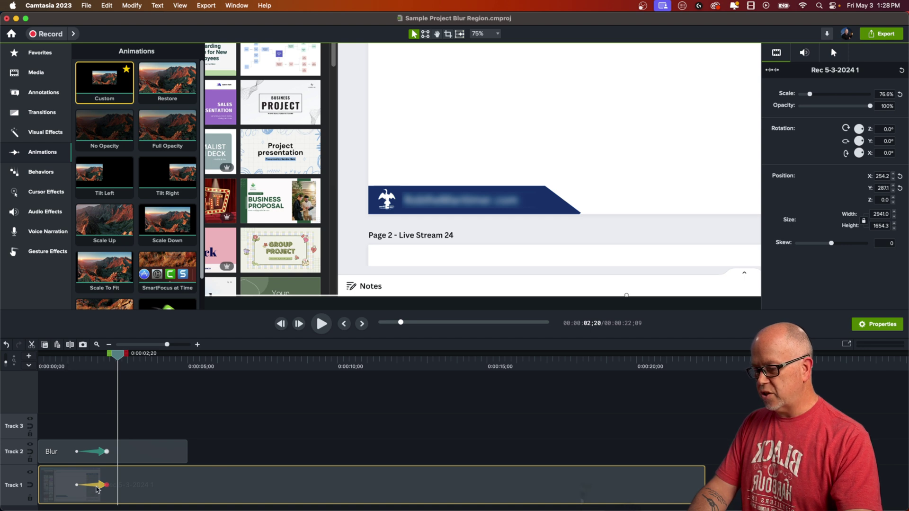
- Preview the eased zoom, stop at 0:00:01;18, and select the Blur clip
{"action": "left_click", "coordinate": [102, 452]}
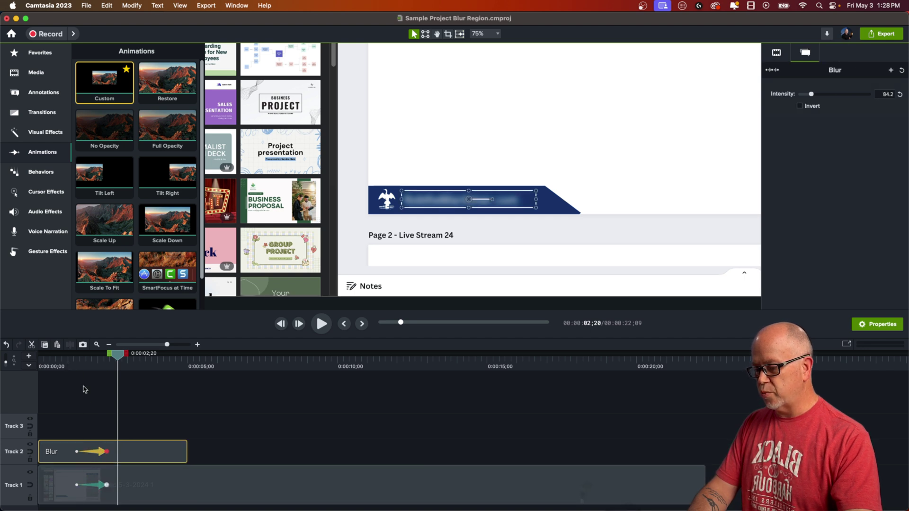
{"action": "left_click", "coordinate": [65, 366]}
{"action": "left_click", "coordinate": [199, 404]}
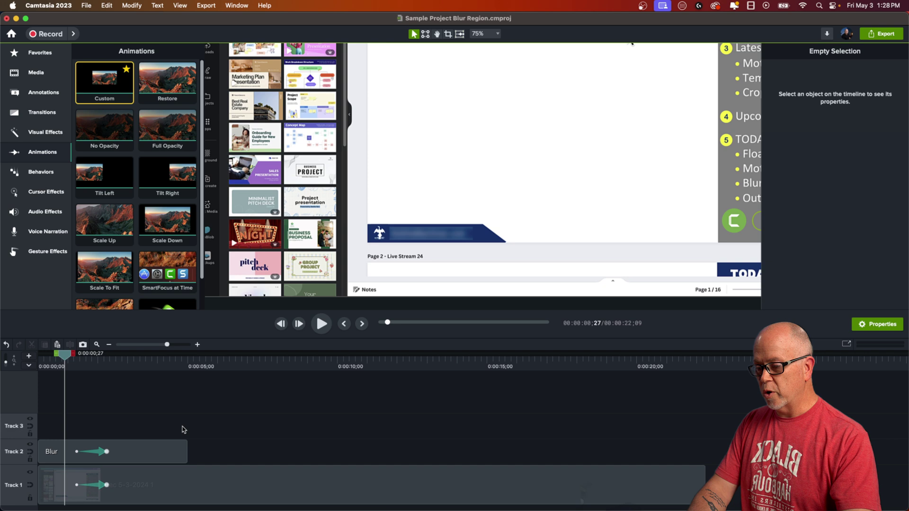
{"action": "key", "text": "space"}
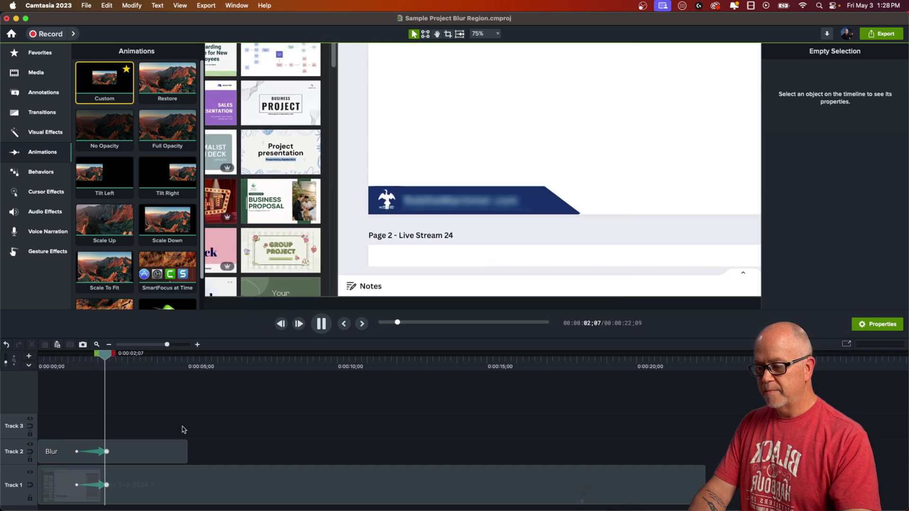
{"action": "key", "text": "space"}
{"action": "left_click", "coordinate": [90, 367]}
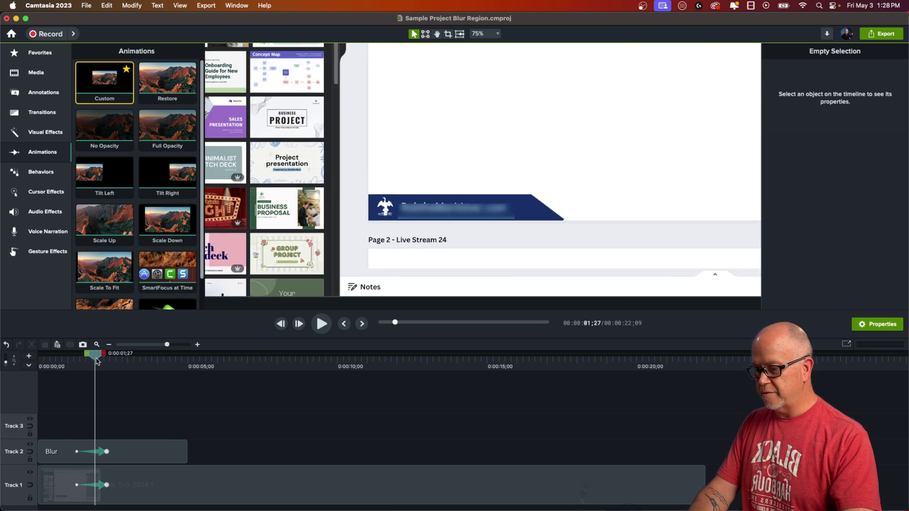
{"action": "left_click_drag", "start_coordinate": [91, 368], "coordinate": [86, 367]}
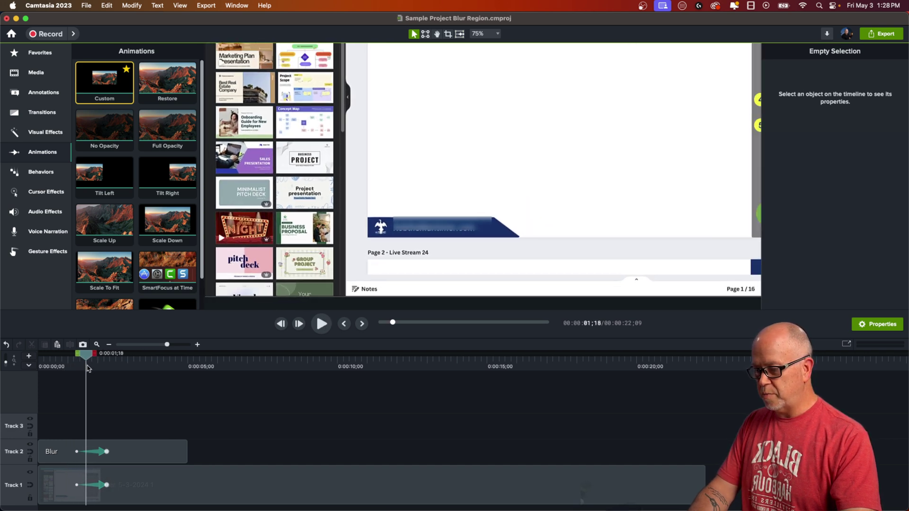
{"action": "left_click", "coordinate": [101, 457]}
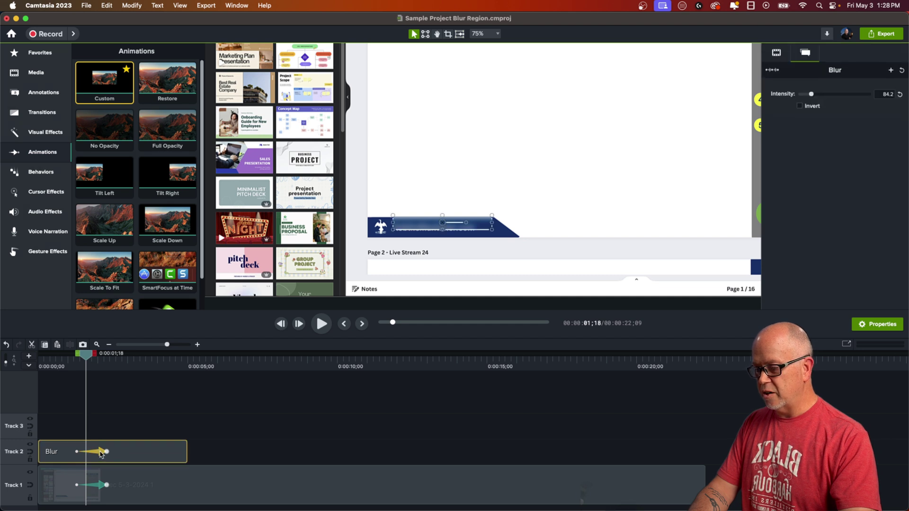
- Apply Exponential In/Out easing to the Blur clip's animation
{"action": "right_click", "coordinate": [100, 453]}
{"action": "mouse_move", "coordinate": [129, 487]}
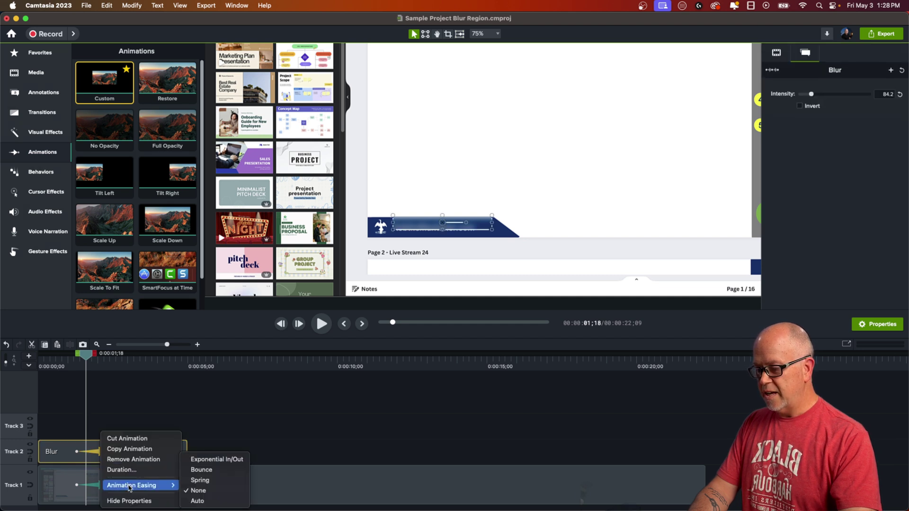
{"action": "left_click", "coordinate": [206, 462]}
- Play from before the animation to confirm the address stays blurred
{"action": "left_click", "coordinate": [71, 369]}
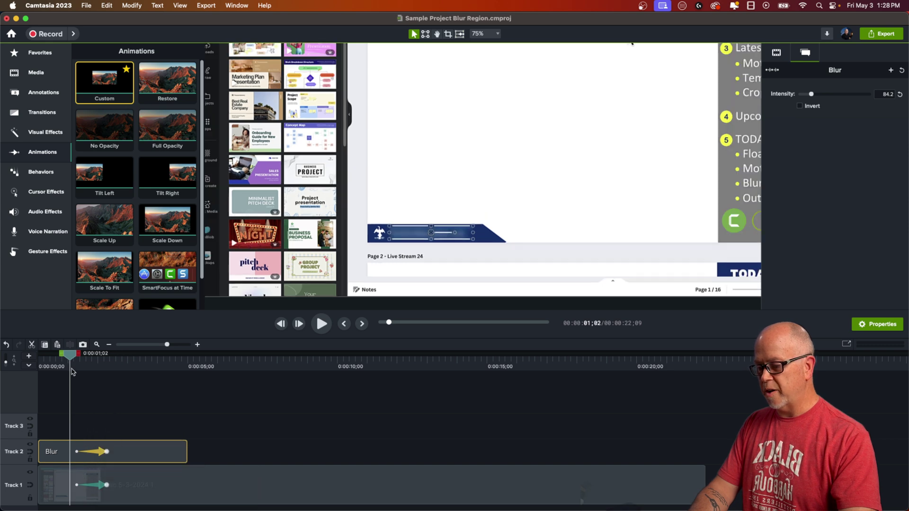
{"action": "key", "text": "space"}
{"action": "key", "text": "space"}
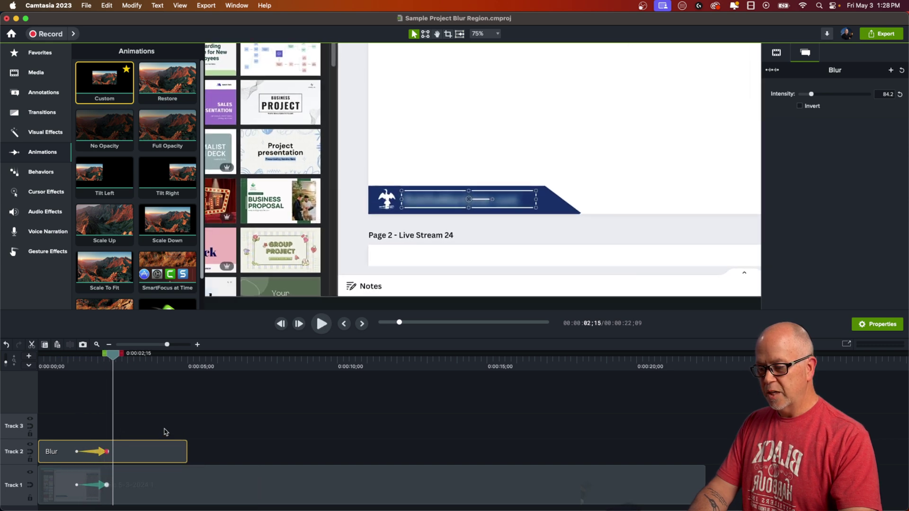
{"action": "left_click", "coordinate": [165, 428]}
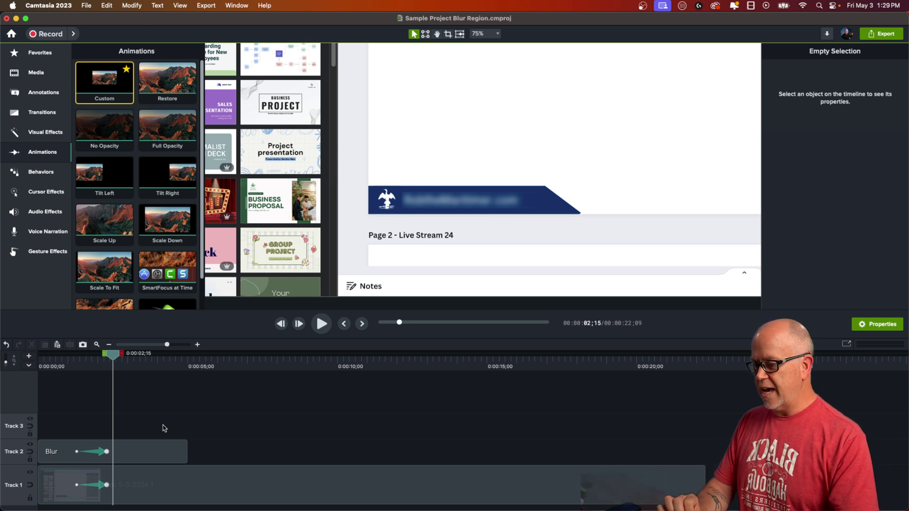
- Fit the canvas in the preview and delete the Blur clip from Track 2
{"action": "left_click", "coordinate": [481, 34]}
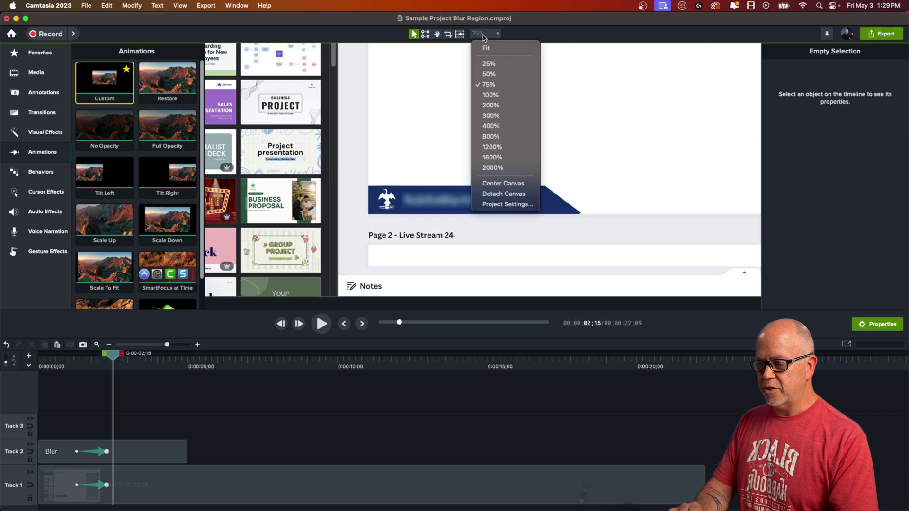
{"action": "left_click", "coordinate": [488, 51]}
{"action": "left_click", "coordinate": [140, 453]}
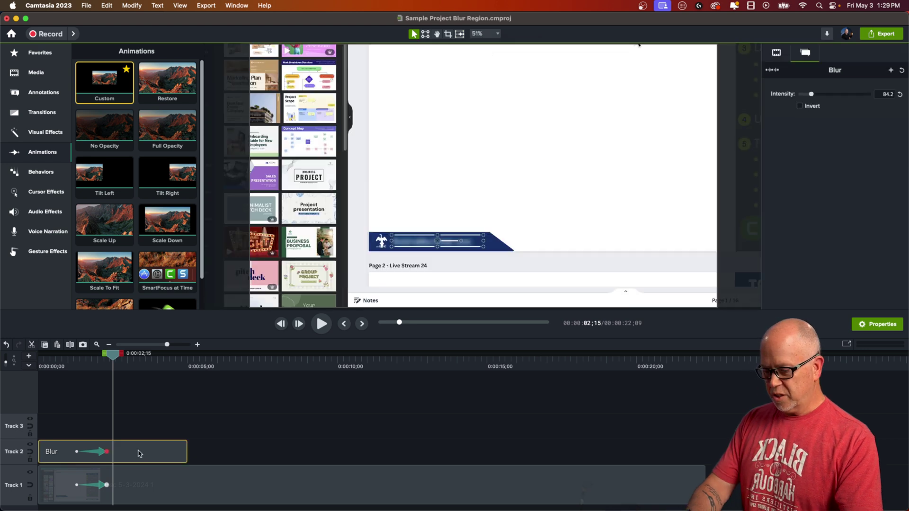
{"action": "key", "text": "Delete"}
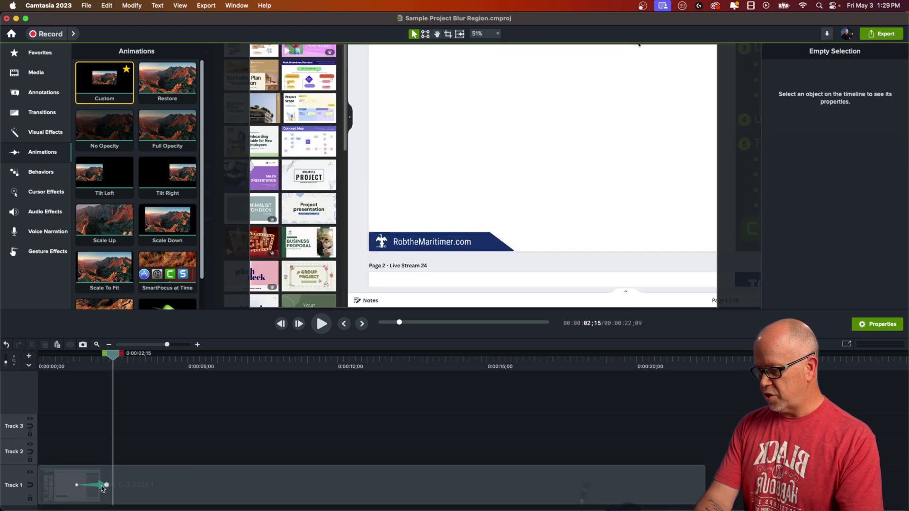
- Delete the recording's zoom animation and move the playhead back to 1;18
{"action": "left_click", "coordinate": [103, 488]}
{"action": "key", "text": "Delete"}
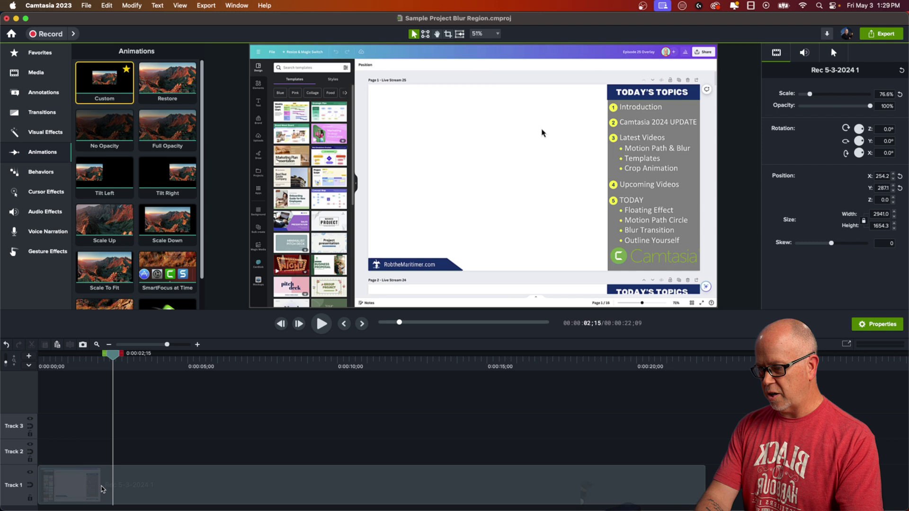
{"action": "left_click_drag", "start_coordinate": [110, 359], "coordinate": [85, 365]}
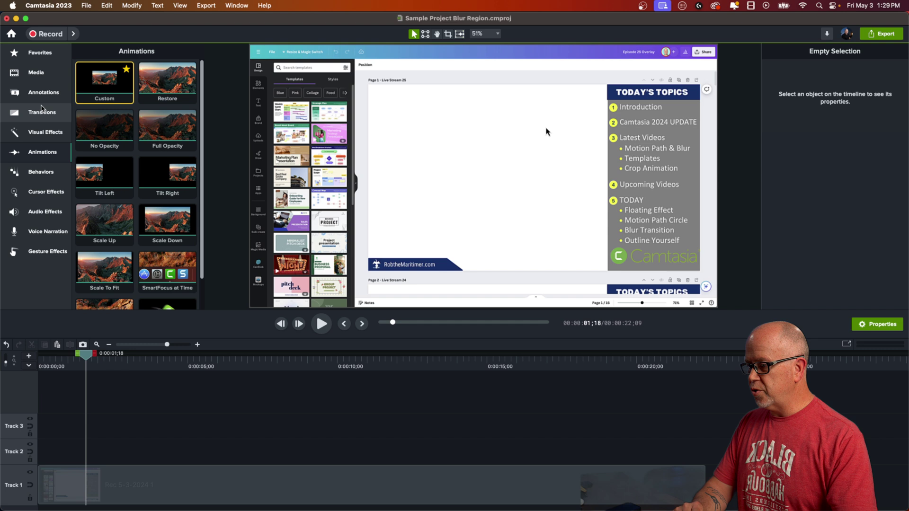
- Apply the Blur Region visual effect to the Track 1 recording clip and select it for editing
{"action": "left_click", "coordinate": [43, 137]}
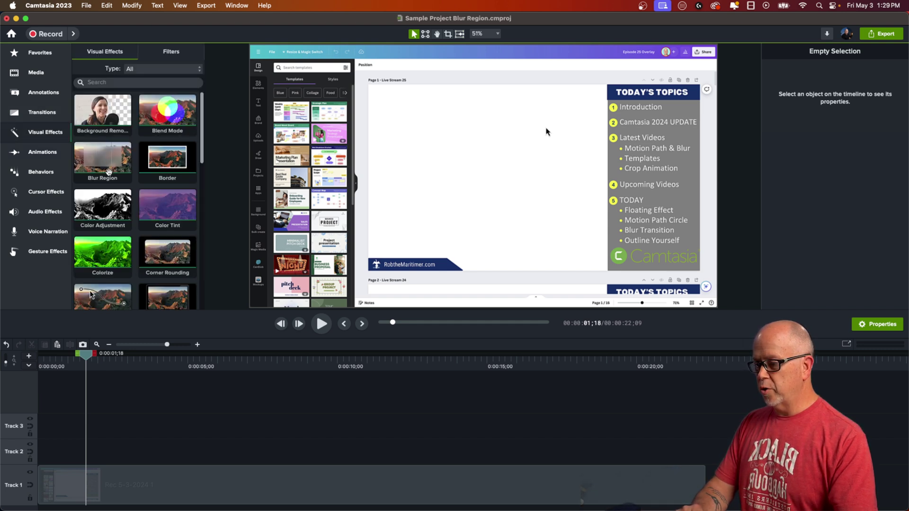
{"action": "left_click", "coordinate": [104, 161]}
{"action": "left_click_drag", "start_coordinate": [105, 161], "coordinate": [124, 400]}
{"action": "left_click_drag", "start_coordinate": [103, 455], "coordinate": [93, 485]}
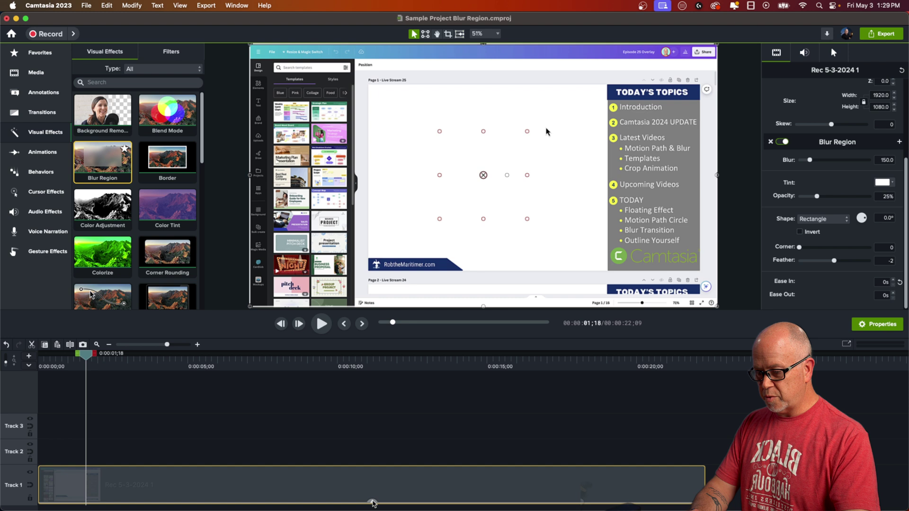
{"action": "left_click", "coordinate": [372, 503]}
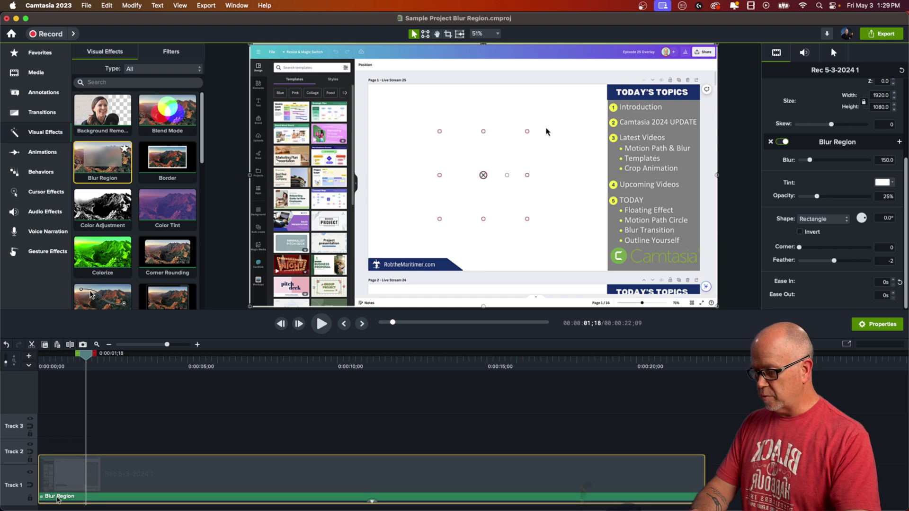
{"action": "left_click", "coordinate": [254, 499]}
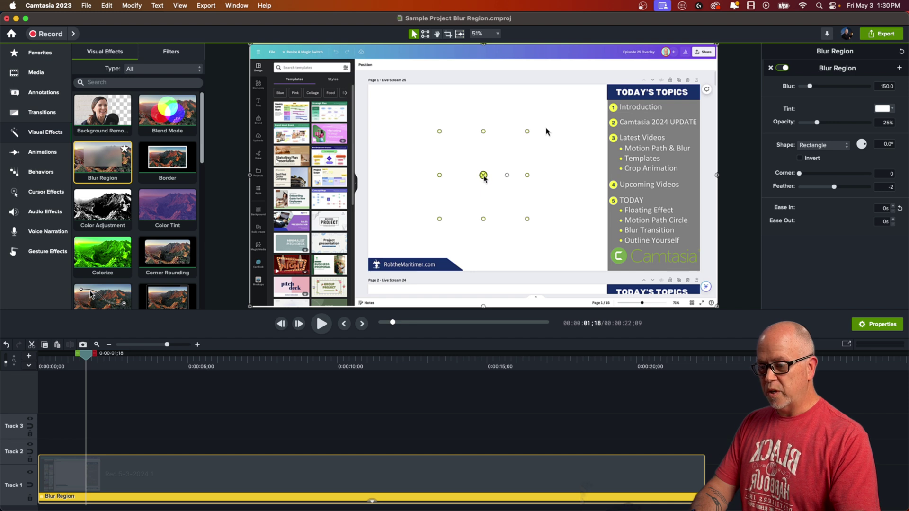
- Shrink the blur rectangle onto the banner's website address and raise Blur to 175.3
{"action": "left_click_drag", "start_coordinate": [483, 175], "coordinate": [427, 228]}
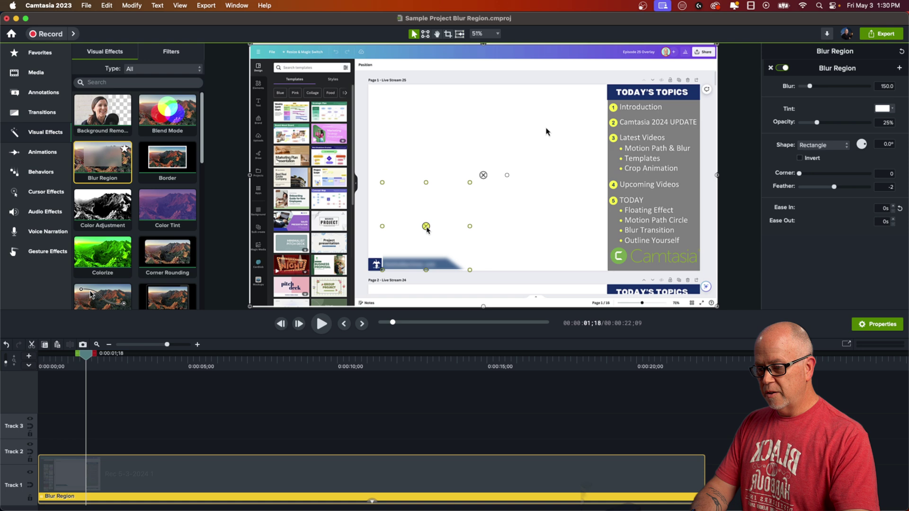
{"action": "scroll", "coordinate": [413, 278], "scroll_direction": "up", "scroll_amount": 5}
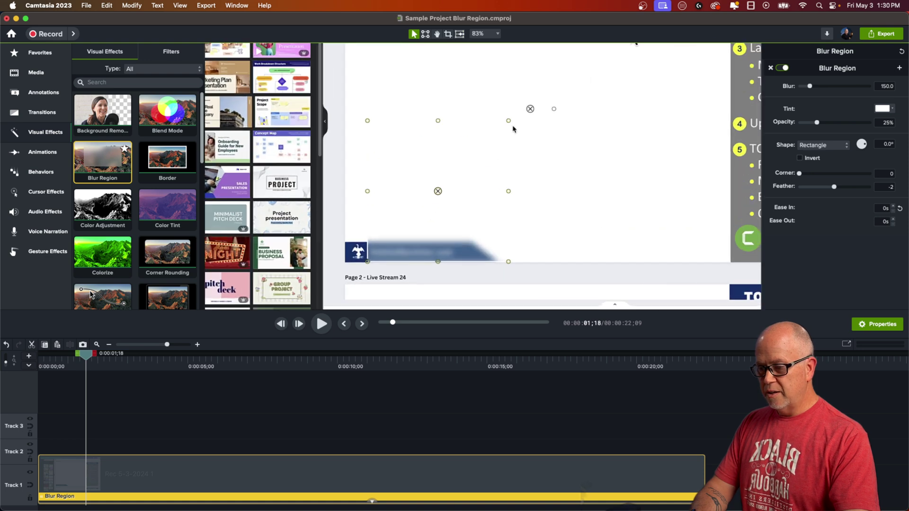
{"action": "left_click_drag", "start_coordinate": [509, 122], "coordinate": [456, 245]}
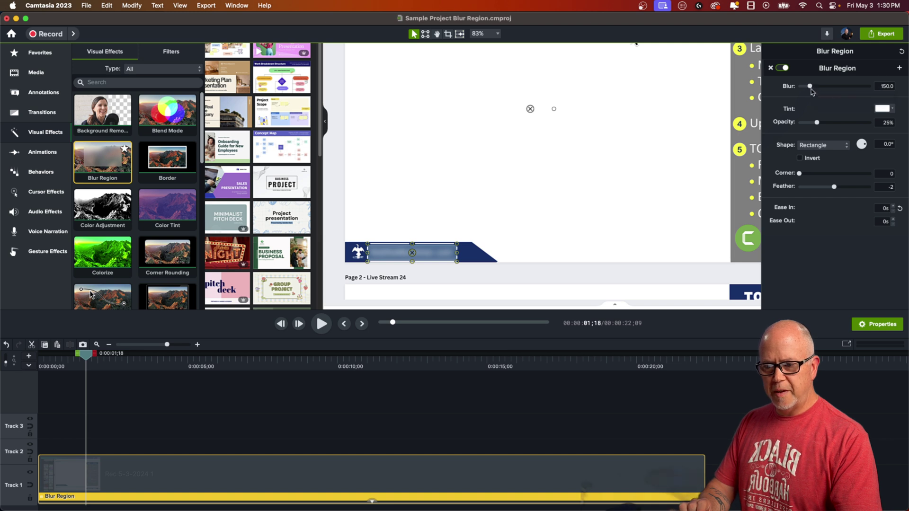
{"action": "mouse_move", "coordinate": [809, 88]}
{"action": "left_mouse_down"}
{"action": "mouse_move", "coordinate": [865, 90]}
{"action": "mouse_move", "coordinate": [792, 91]}
{"action": "mouse_move", "coordinate": [812, 88]}
{"action": "left_mouse_up"}
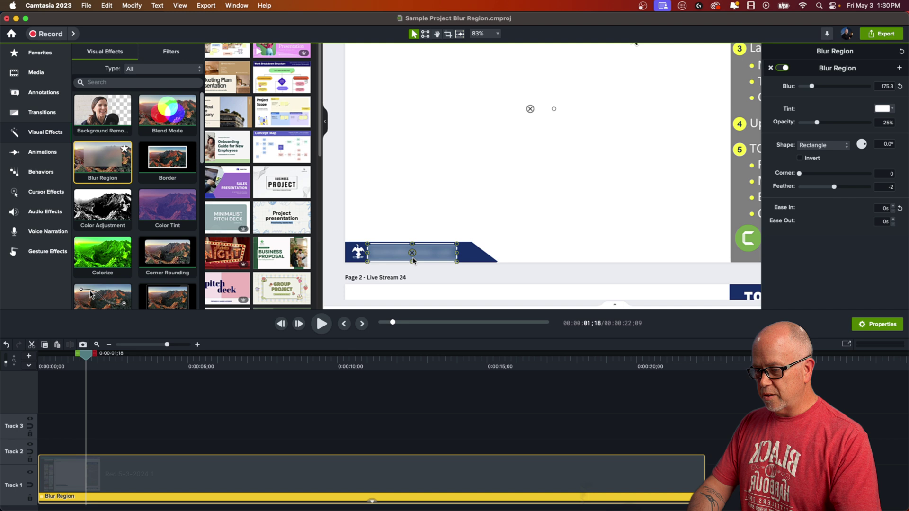
- Reselect the Blur Region and adjust its white tint opacity, ending at 29%
{"action": "left_click", "coordinate": [117, 428]}
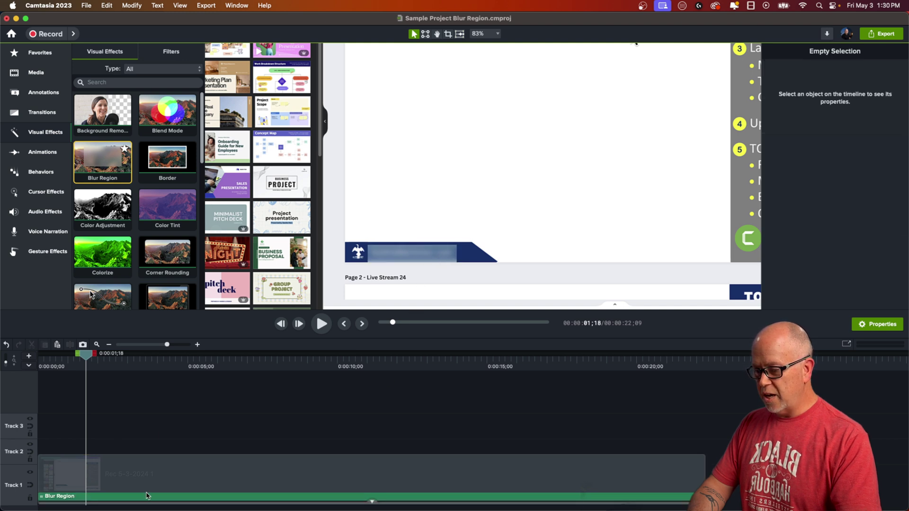
{"action": "left_click", "coordinate": [131, 486]}
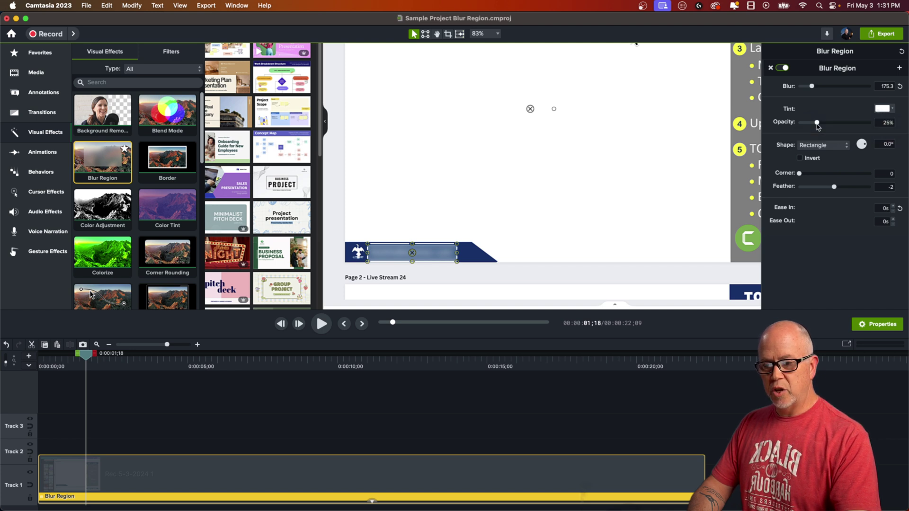
{"action": "left_click_drag", "start_coordinate": [818, 126], "coordinate": [799, 125]}
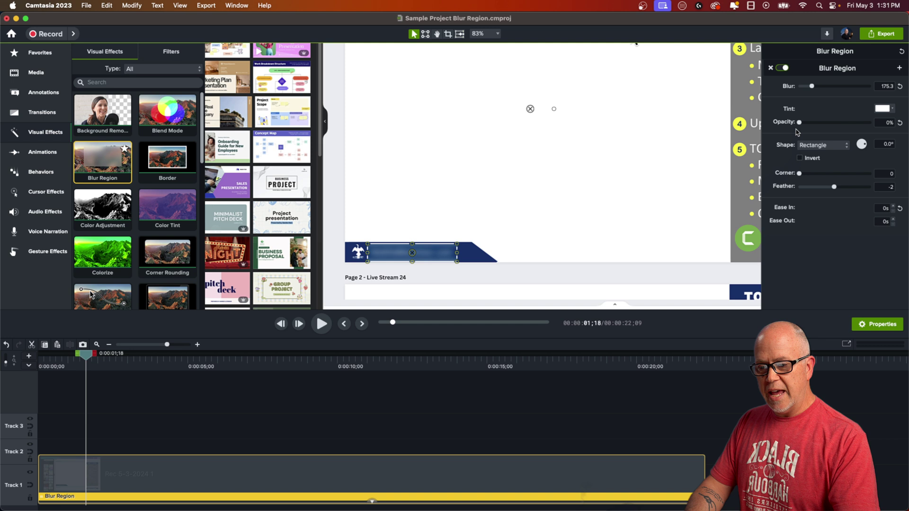
{"action": "left_click_drag", "start_coordinate": [799, 123], "coordinate": [817, 126]}
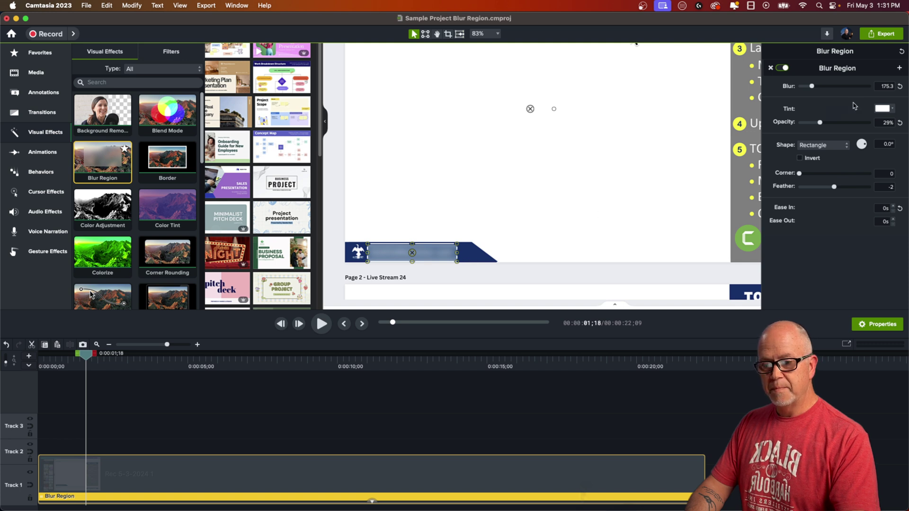
- Sample the navy banner colour with the eyedropper as the Blur Region's tint
{"action": "left_click", "coordinate": [886, 110]}
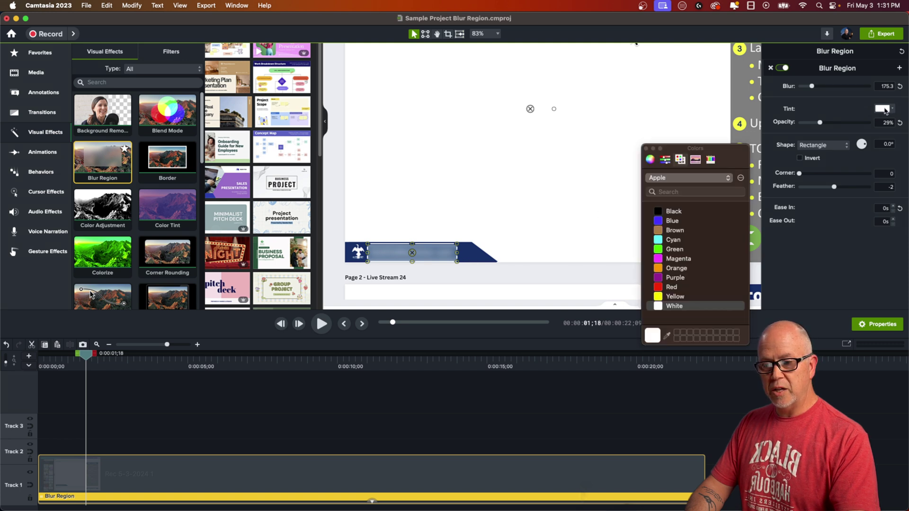
{"action": "left_click", "coordinate": [667, 336]}
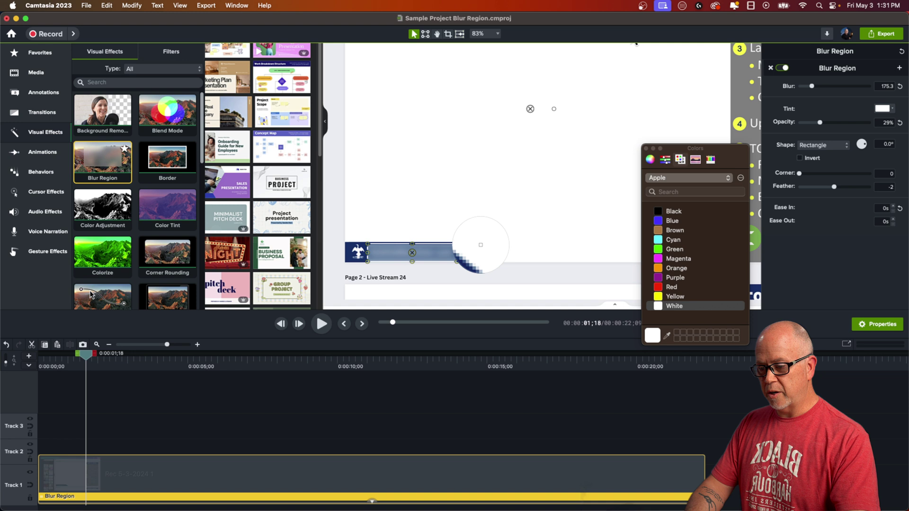
{"action": "left_click", "coordinate": [466, 252]}
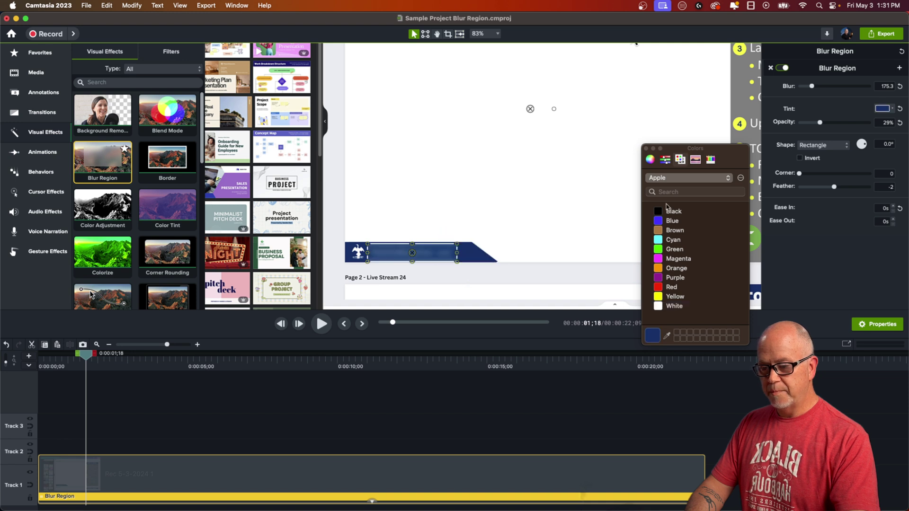
{"action": "left_click", "coordinate": [646, 149]}
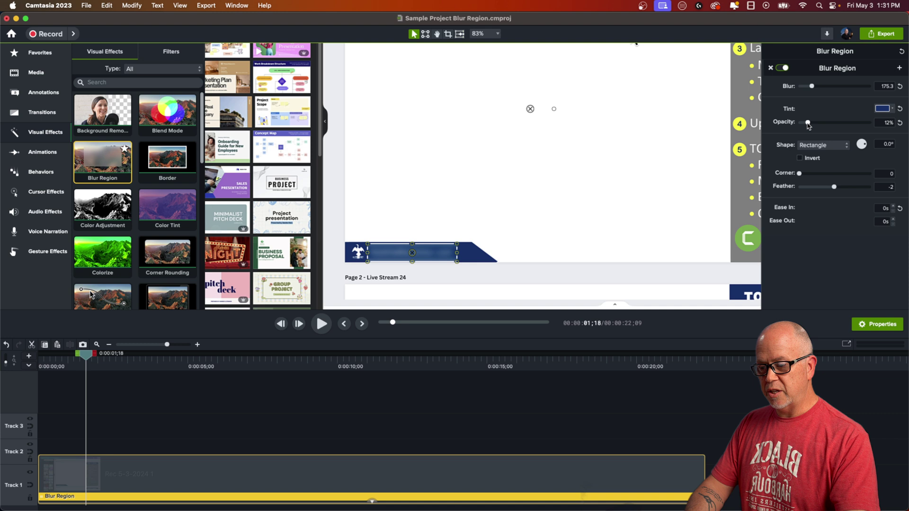
- Bring the navy tint's opacity back to 0% and try rounding the corners
{"action": "left_click_drag", "start_coordinate": [806, 122], "coordinate": [877, 122]}
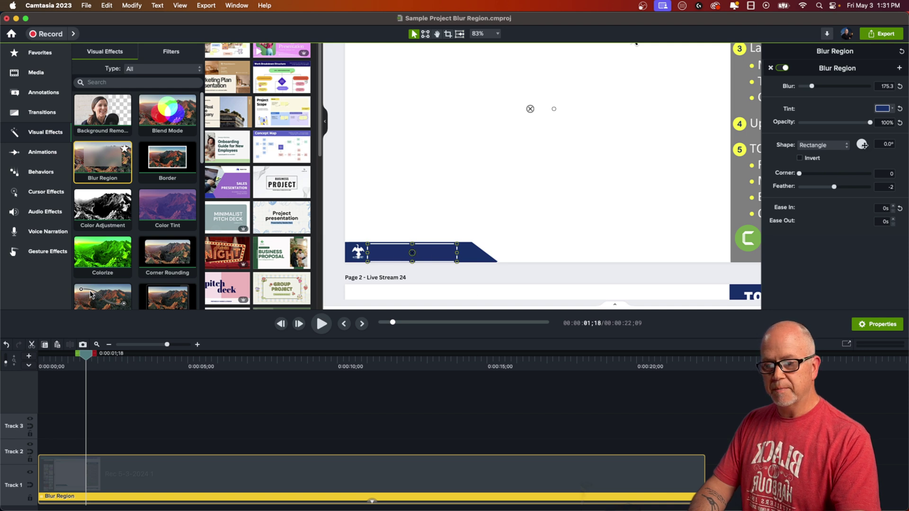
{"action": "left_click_drag", "start_coordinate": [870, 123], "coordinate": [806, 129]}
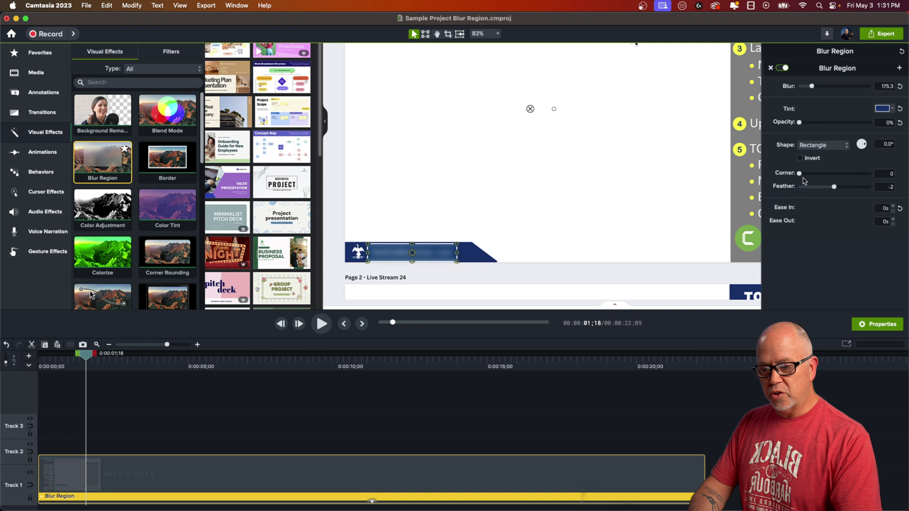
{"action": "left_click_drag", "start_coordinate": [799, 174], "coordinate": [782, 186]}
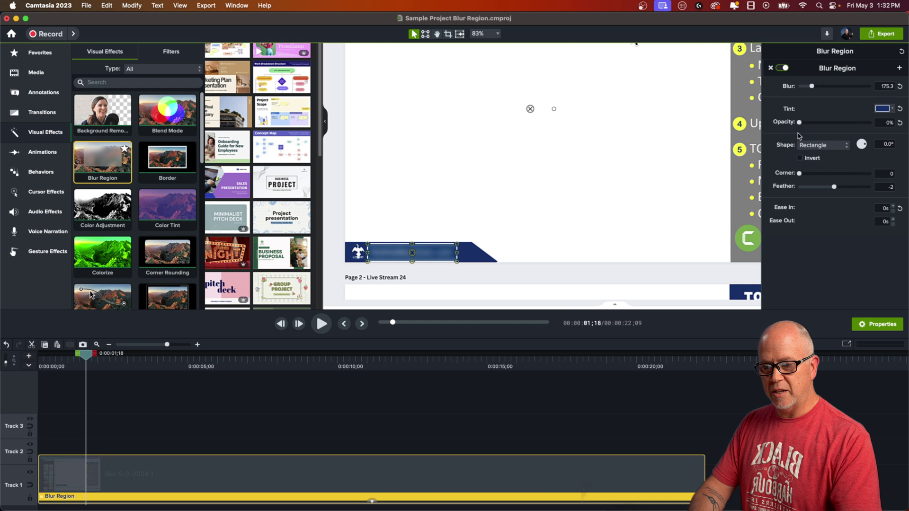
- Set the Blur Region tint back to white at 30% opacity
{"action": "left_click", "coordinate": [882, 109]}
{"action": "left_click", "coordinate": [674, 307]}
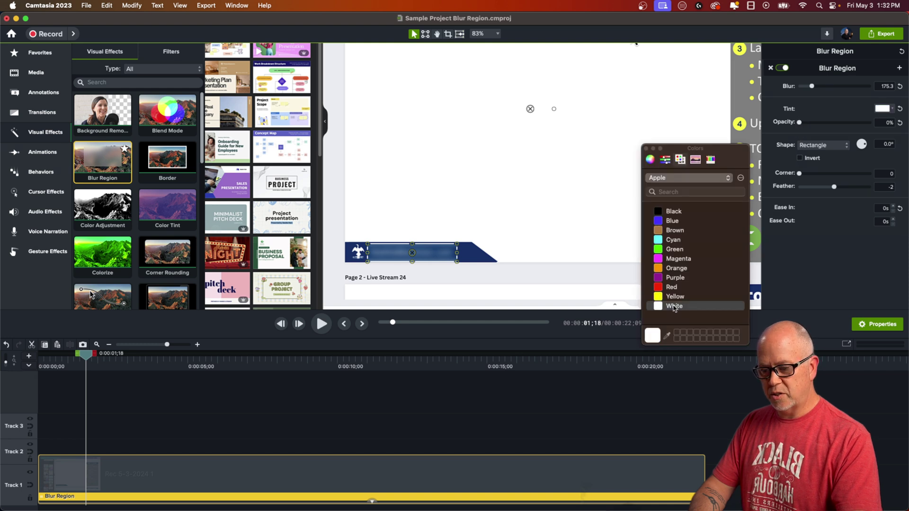
{"action": "left_click", "coordinate": [647, 149]}
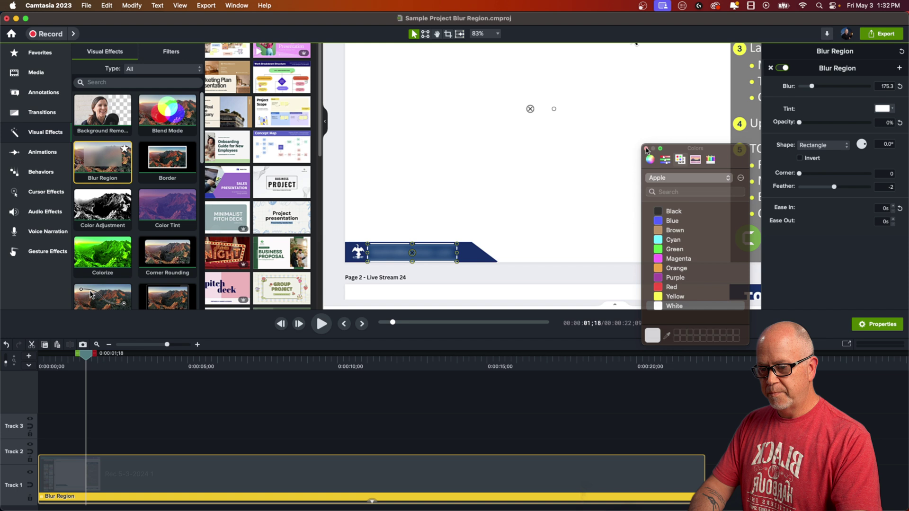
{"action": "left_click_drag", "start_coordinate": [800, 124], "coordinate": [821, 127]}
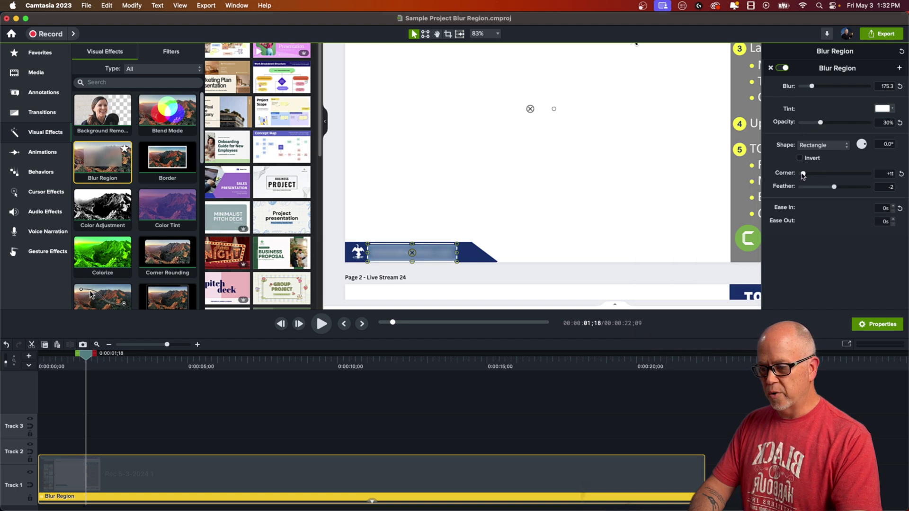
- Round the blur region's corners to +66 and feather its edges to +12
{"action": "left_click_drag", "start_coordinate": [813, 174], "coordinate": [825, 179]}
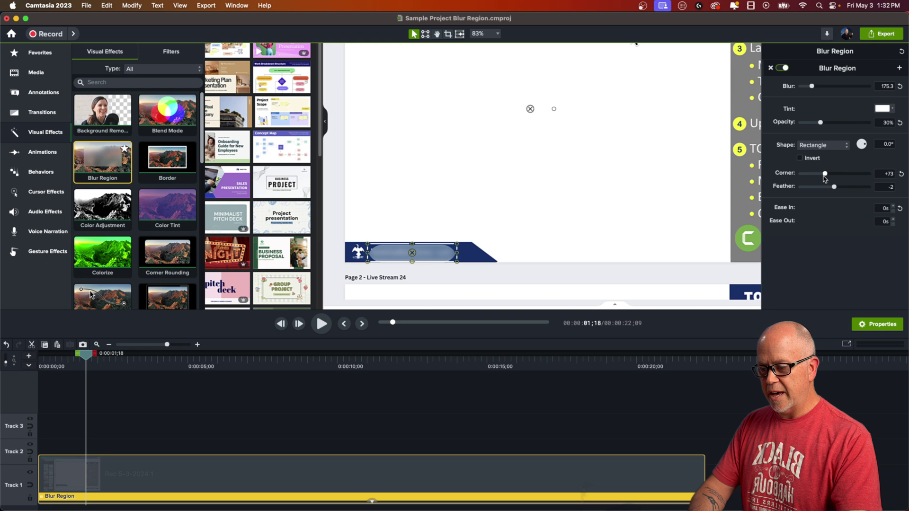
{"action": "scroll", "coordinate": [402, 293], "scroll_direction": "up", "scroll_amount": 5}
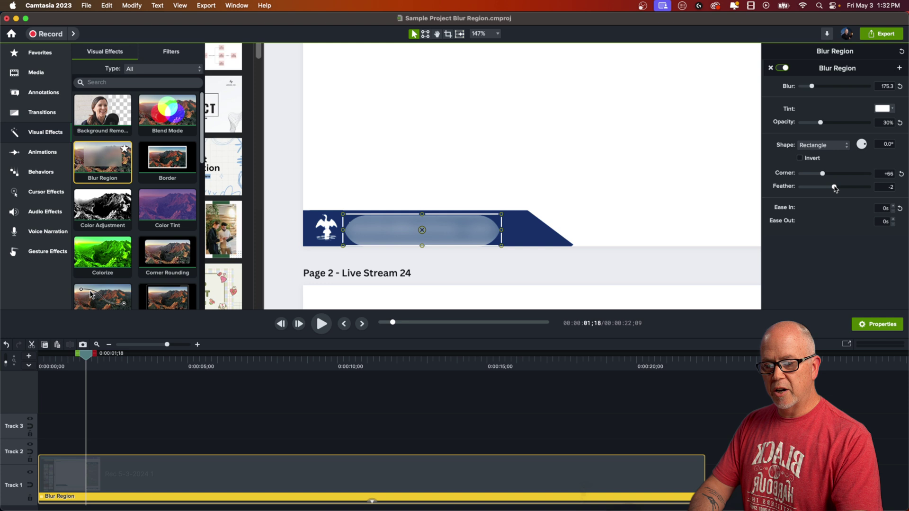
{"action": "mouse_move", "coordinate": [835, 187]}
{"action": "left_mouse_down"}
{"action": "mouse_move", "coordinate": [825, 188]}
{"action": "mouse_move", "coordinate": [841, 194]}
{"action": "left_mouse_up"}
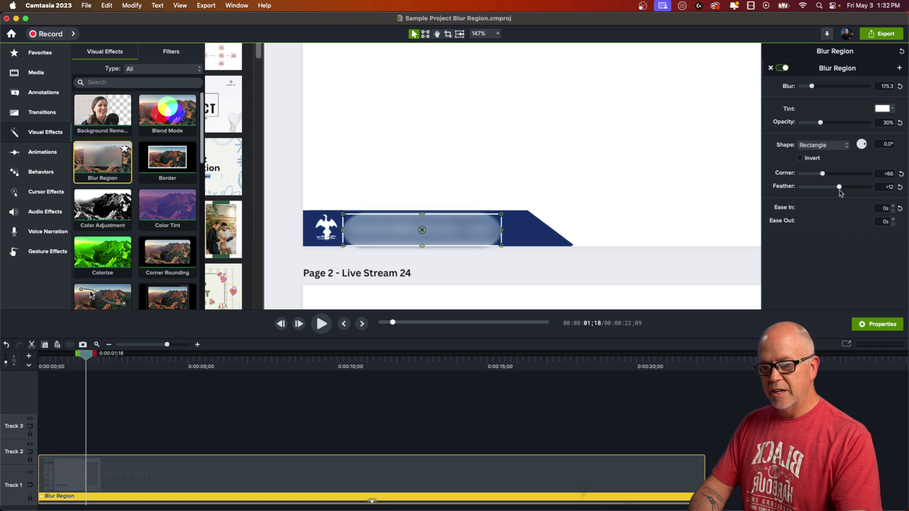
- Undo the tint, corner and feather tweaks and put the playhead at about two seconds
{"action": "key", "text": "super+z"}
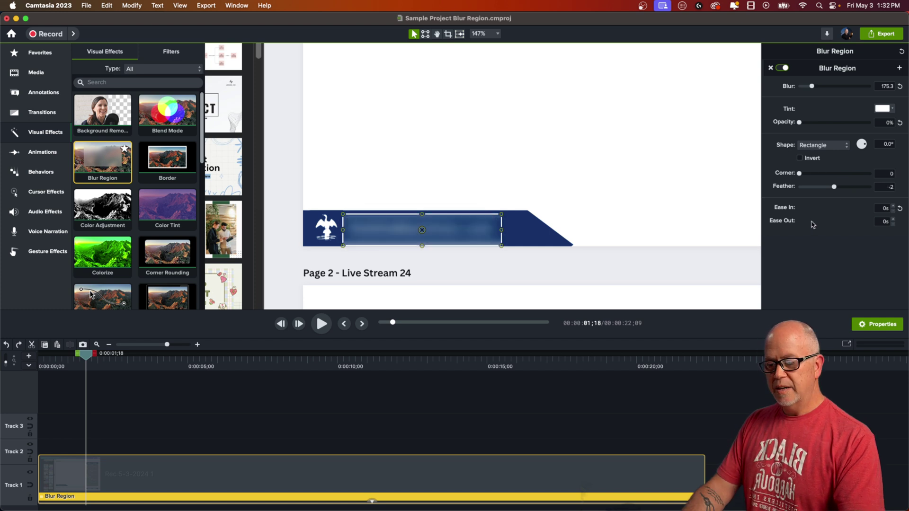
{"action": "left_click", "coordinate": [445, 416]}
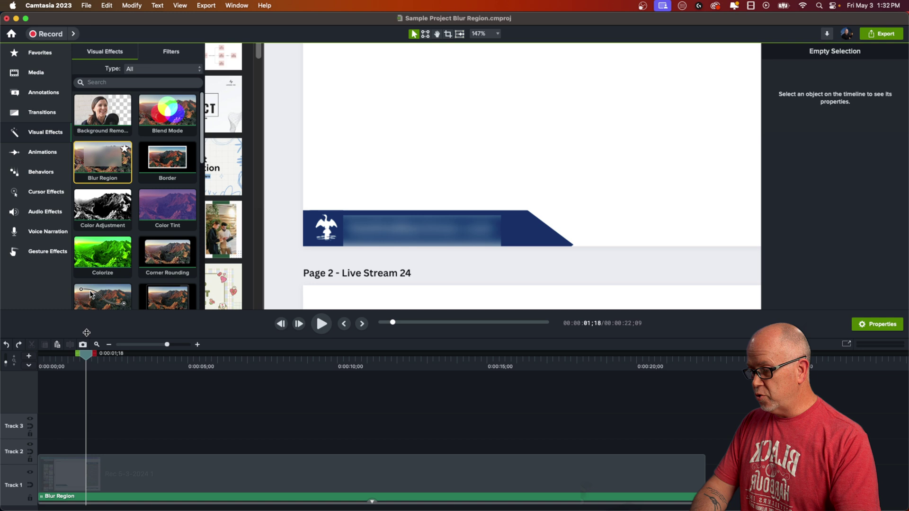
{"action": "left_click_drag", "start_coordinate": [87, 359], "coordinate": [106, 360]}
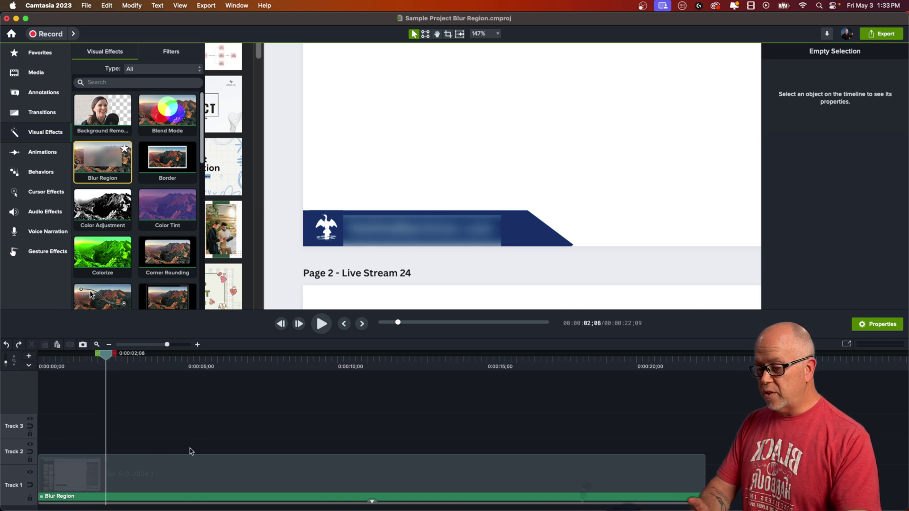
{"action": "left_click", "coordinate": [122, 501]}
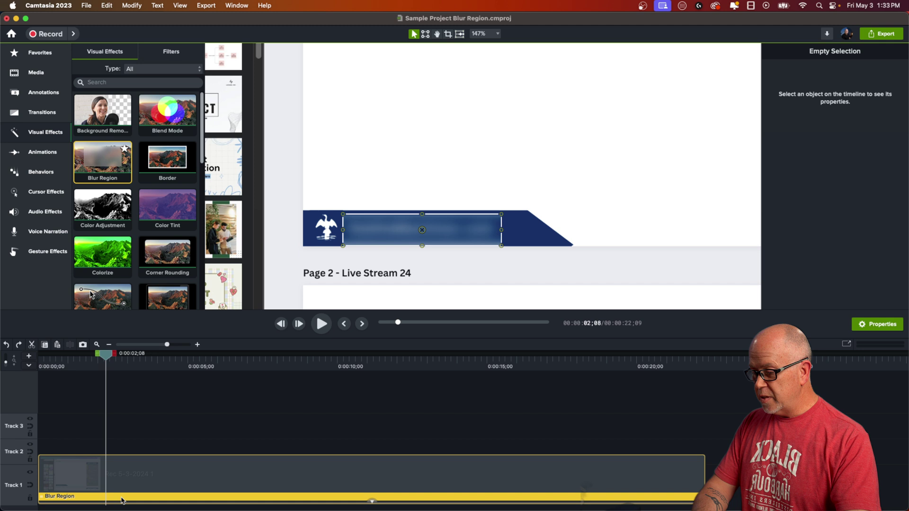
{"action": "left_click", "coordinate": [373, 502]}
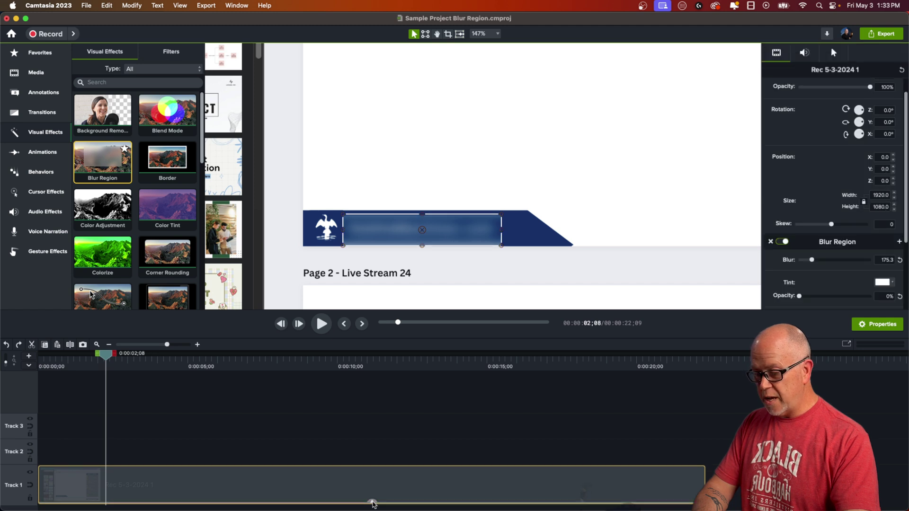
{"action": "left_click", "coordinate": [162, 496]}
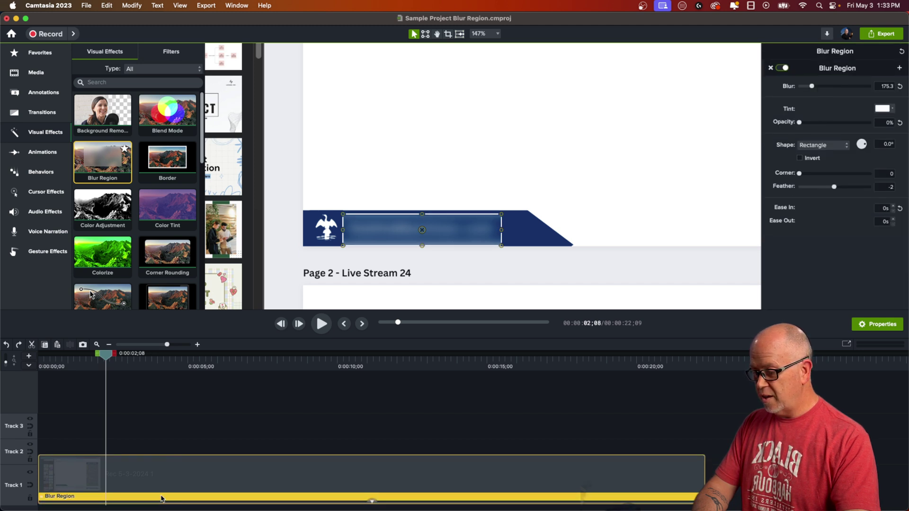
- Trim the Blur Region to start near 2 seconds and end at 0:00:05;26, then preview it
{"action": "left_click_drag", "start_coordinate": [41, 499], "coordinate": [109, 507]}
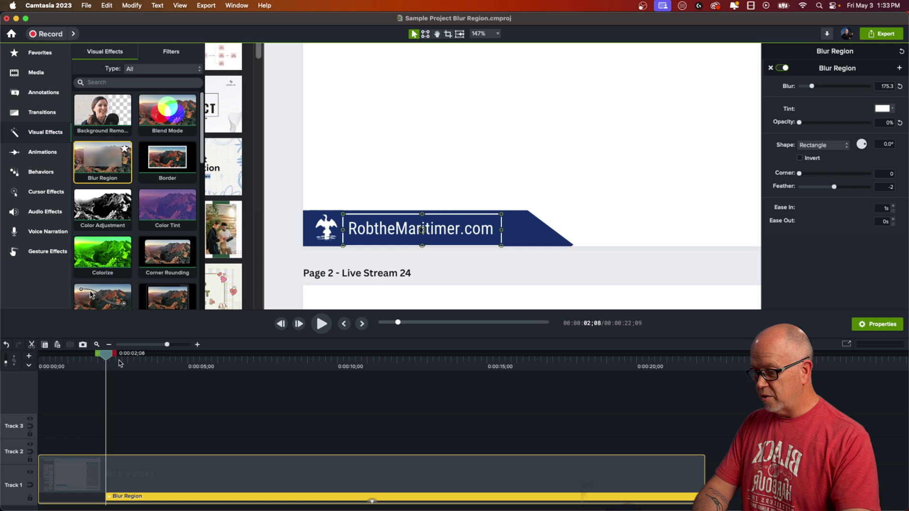
{"action": "left_click_drag", "start_coordinate": [120, 363], "coordinate": [147, 386]}
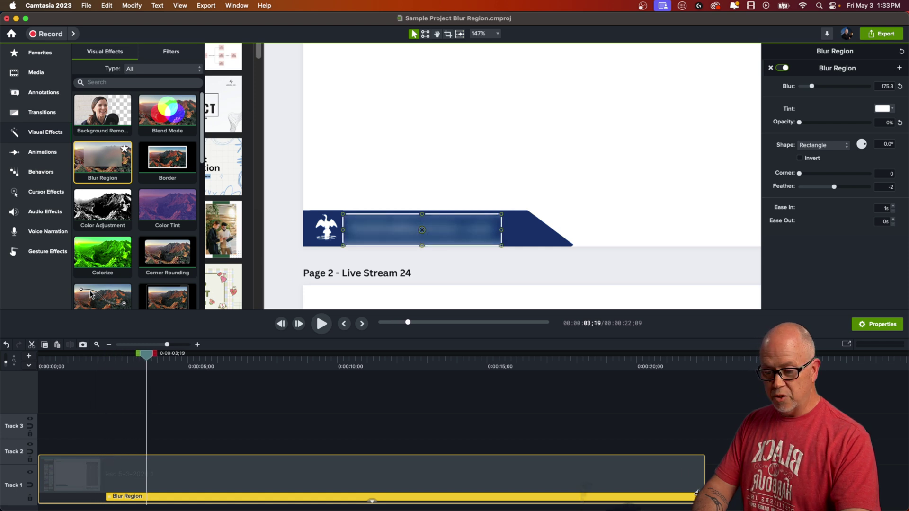
{"action": "left_click_drag", "start_coordinate": [700, 502], "coordinate": [213, 506]}
{"action": "left_click_drag", "start_coordinate": [147, 362], "coordinate": [97, 367]}
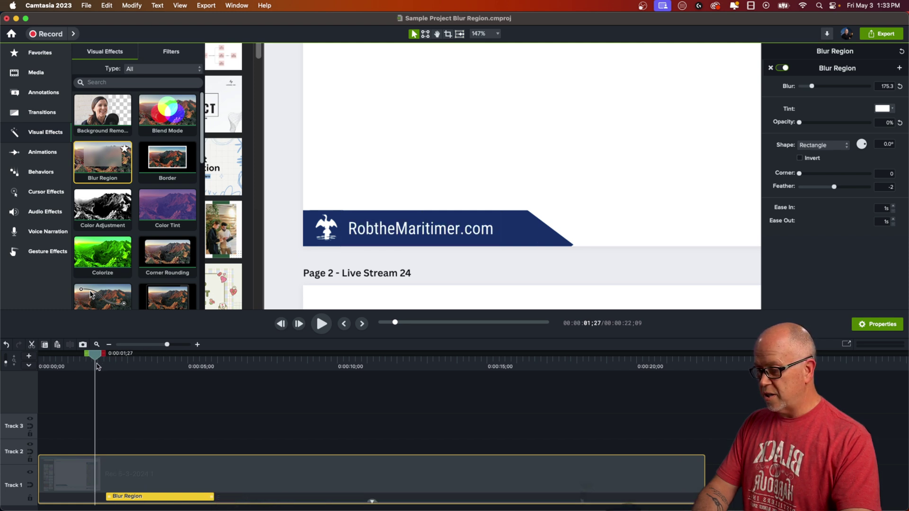
{"action": "key", "text": "space"}
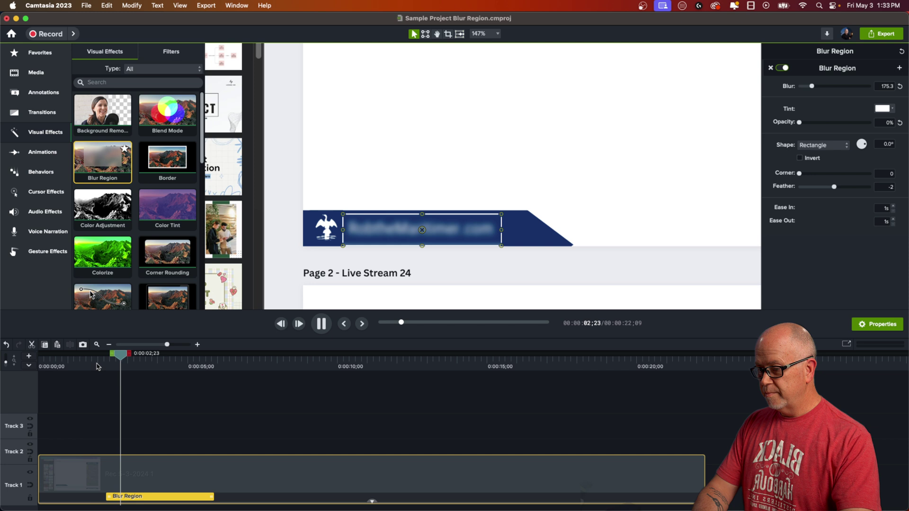
{"action": "key", "text": "space"}
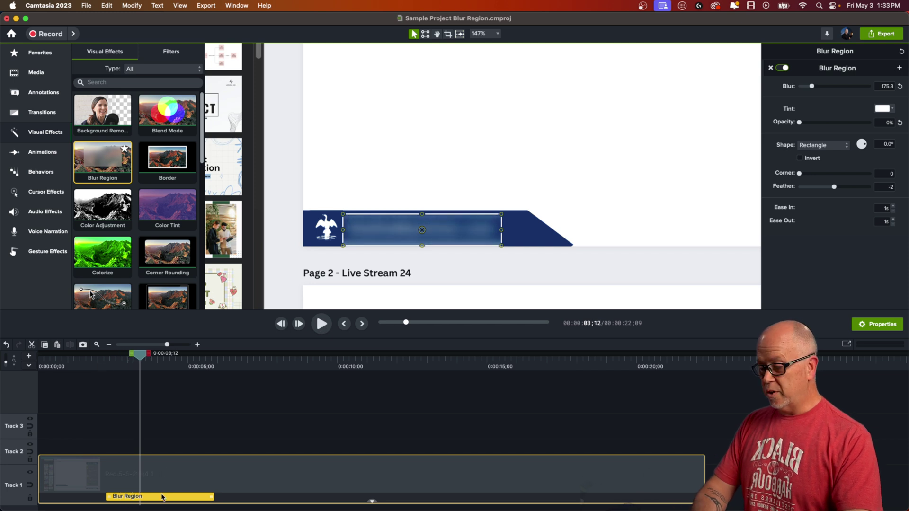
- Set the Blur Region's Ease In and Ease Out to 2s and preview the fade-in
{"action": "mouse_move", "coordinate": [142, 358]}
{"action": "left_mouse_down"}
{"action": "mouse_move", "coordinate": [101, 358]}
{"action": "mouse_move", "coordinate": [135, 359]}
{"action": "left_mouse_up"}
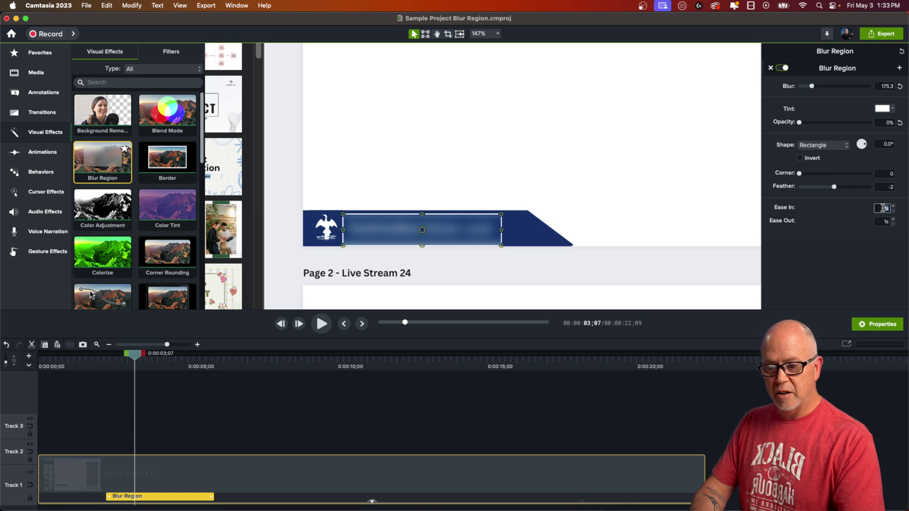
{"action": "type", "text": "2"}
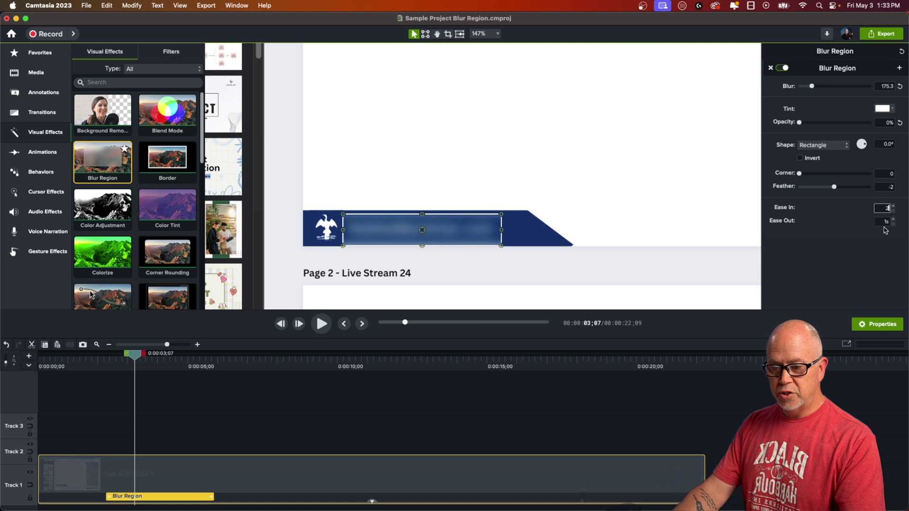
{"action": "key", "text": "Tab"}
{"action": "type", "text": "2"}
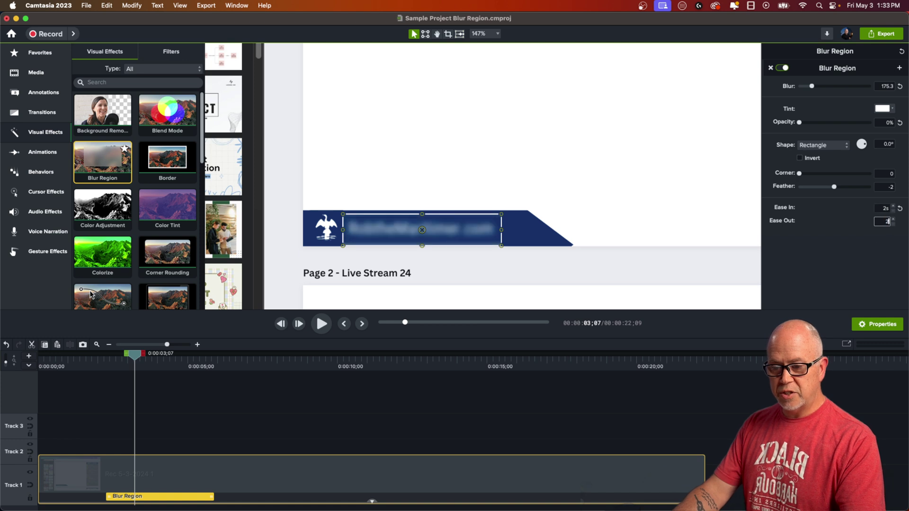
{"action": "left_click", "coordinate": [99, 367]}
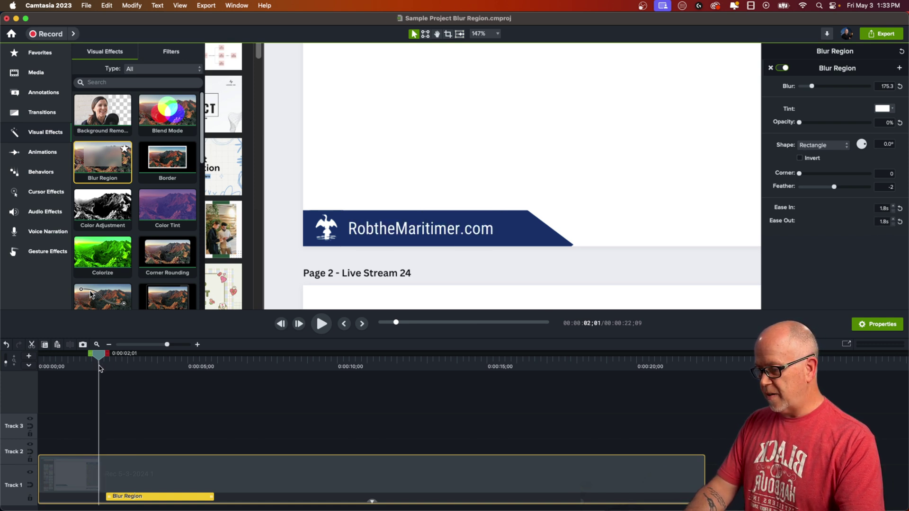
{"action": "key", "text": "space"}
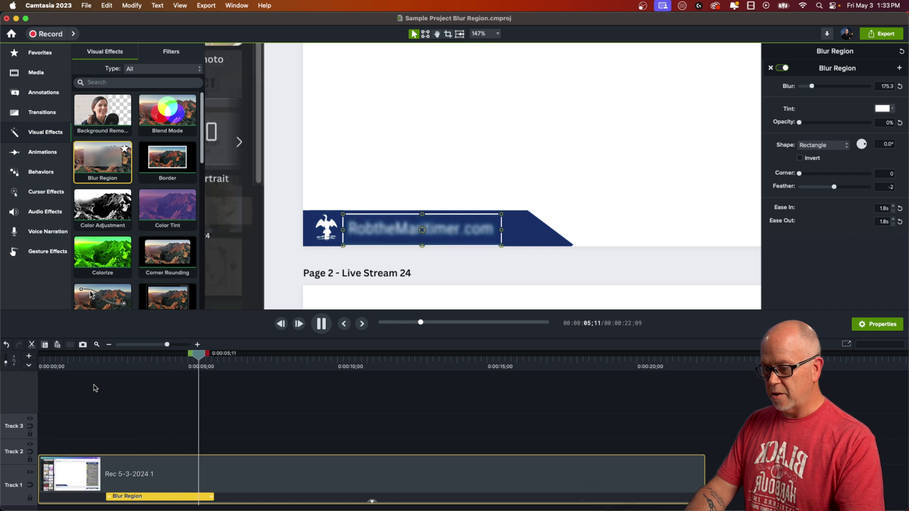
- Move the Blur Region to the video's start and stretch it to 0:00:18;27
{"action": "left_click", "coordinate": [110, 497]}
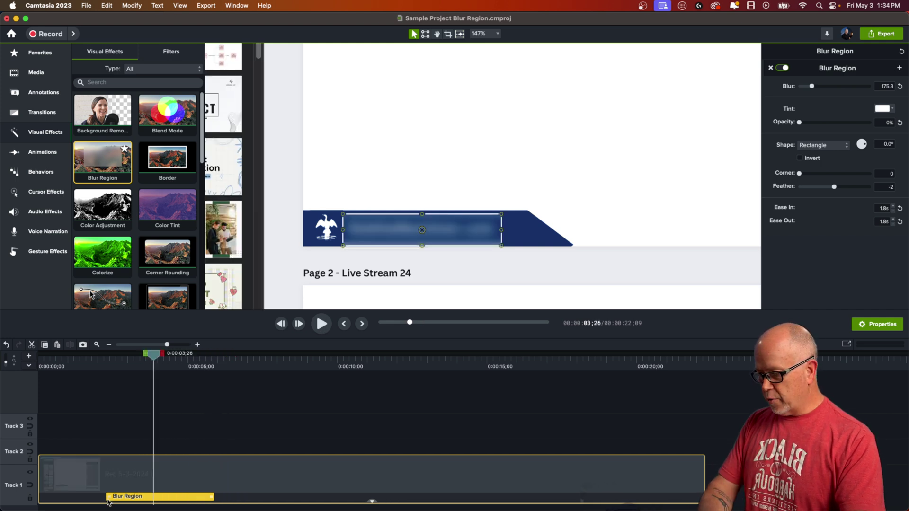
{"action": "left_click_drag", "start_coordinate": [110, 498], "coordinate": [44, 498]}
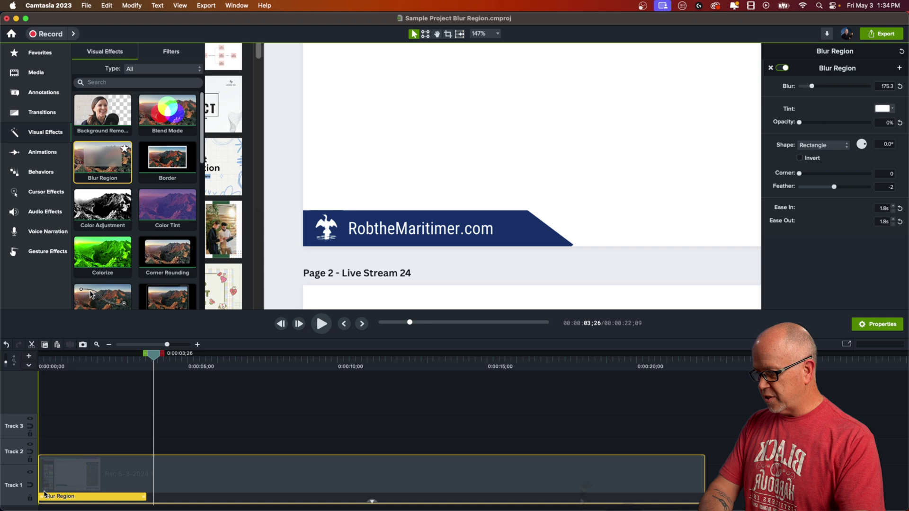
{"action": "left_click_drag", "start_coordinate": [145, 499], "coordinate": [696, 508]}
{"action": "left_click_drag", "start_coordinate": [154, 354], "coordinate": [100, 354]}
- Fit the whole recording in the preview to show the blurred banner address
{"action": "left_click", "coordinate": [235, 429]}
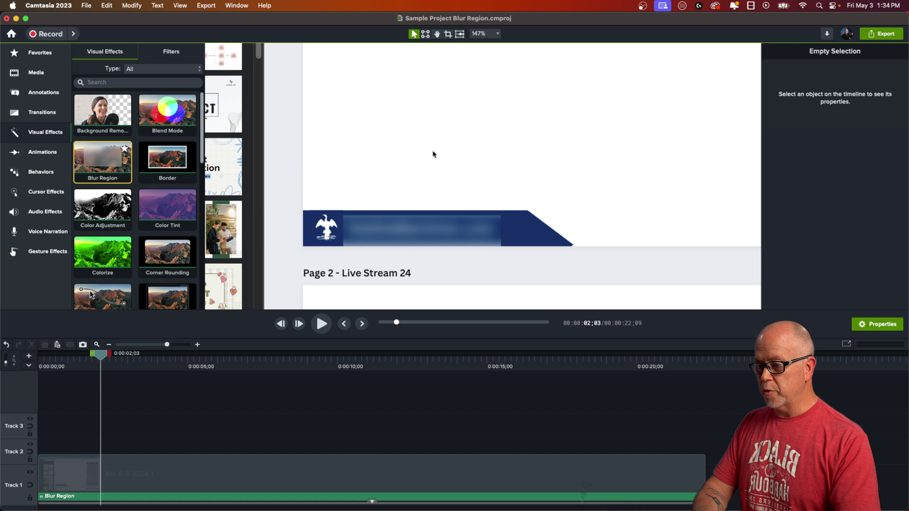
{"action": "left_click", "coordinate": [484, 34]}
{"action": "left_click", "coordinate": [481, 48]}
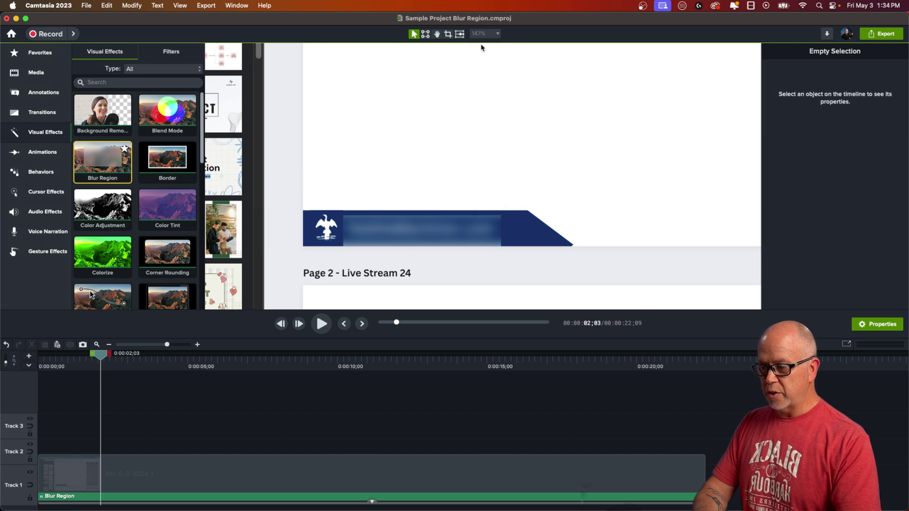
{"action": "left_click", "coordinate": [426, 273]}
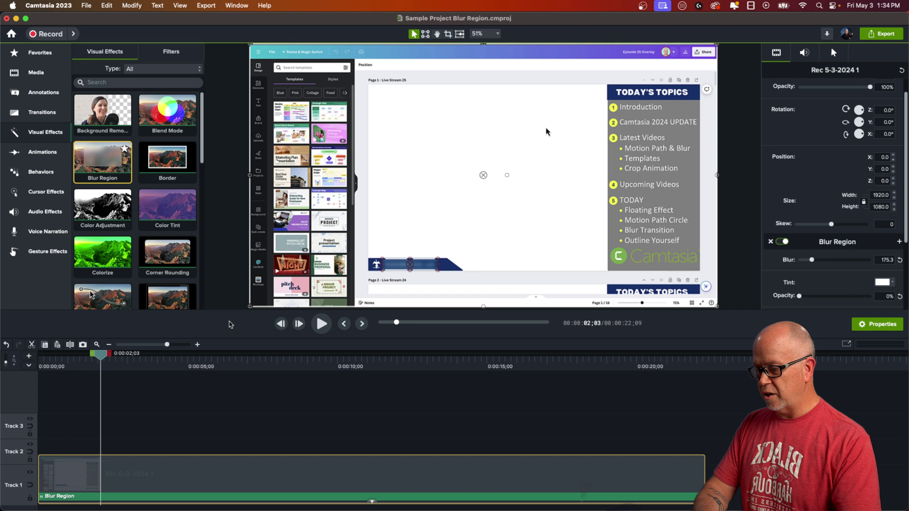
{"action": "left_click", "coordinate": [223, 304]}
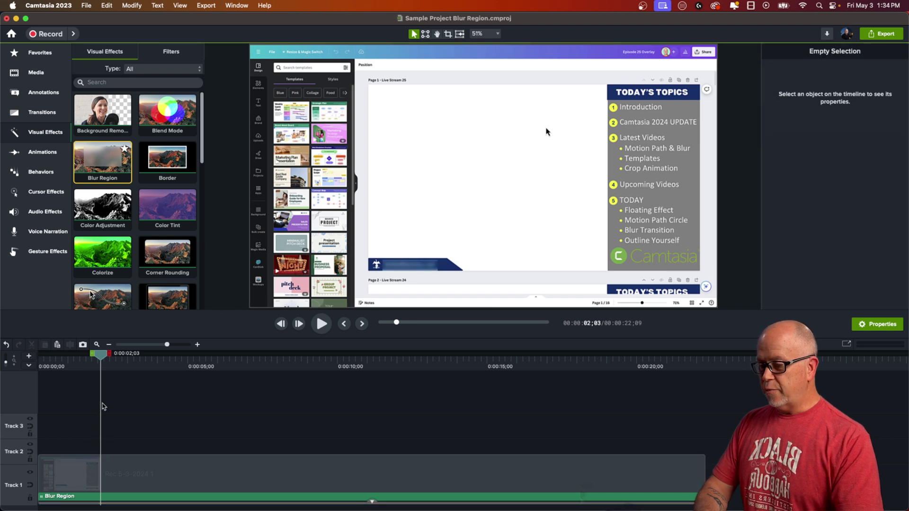
- Add a Custom animation to the recording that zooms to 85.4% and pans onto the address banner
{"action": "left_click", "coordinate": [42, 152]}
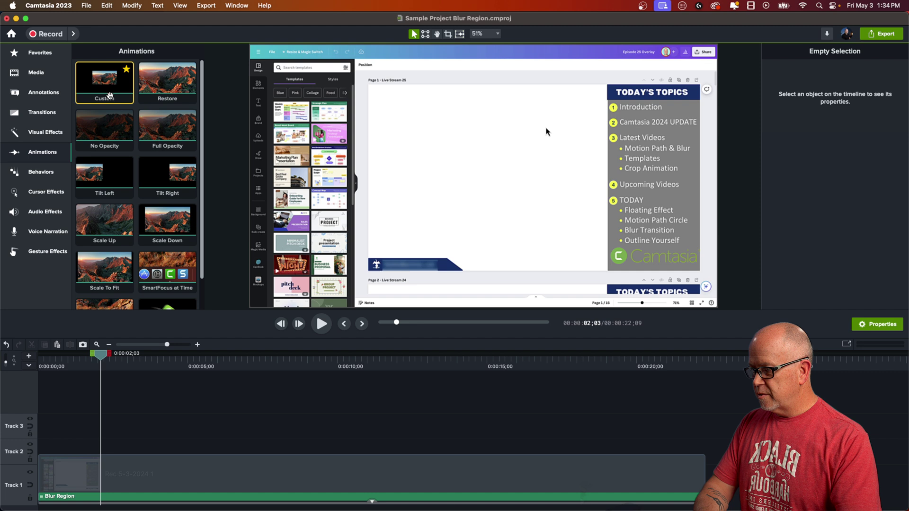
{"action": "left_click_drag", "start_coordinate": [109, 95], "coordinate": [102, 478]}
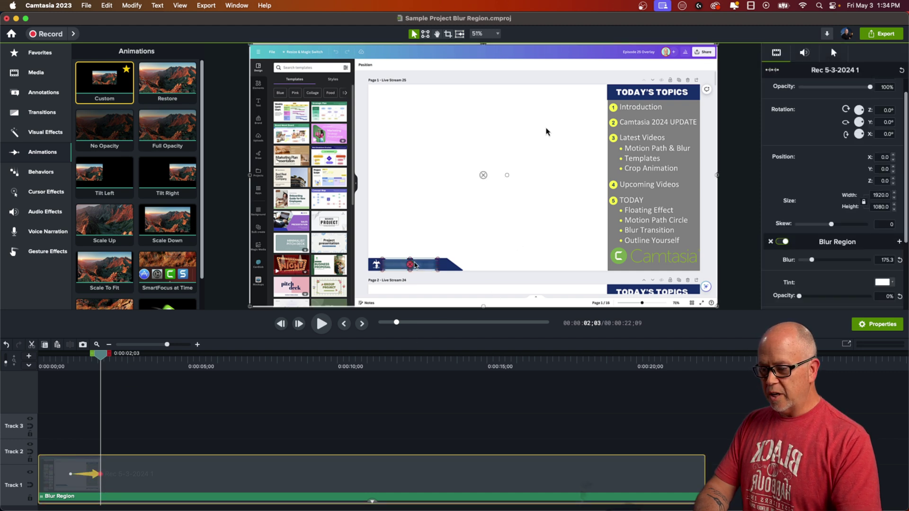
{"action": "scroll", "coordinate": [508, 214], "scroll_direction": "down", "scroll_amount": 2}
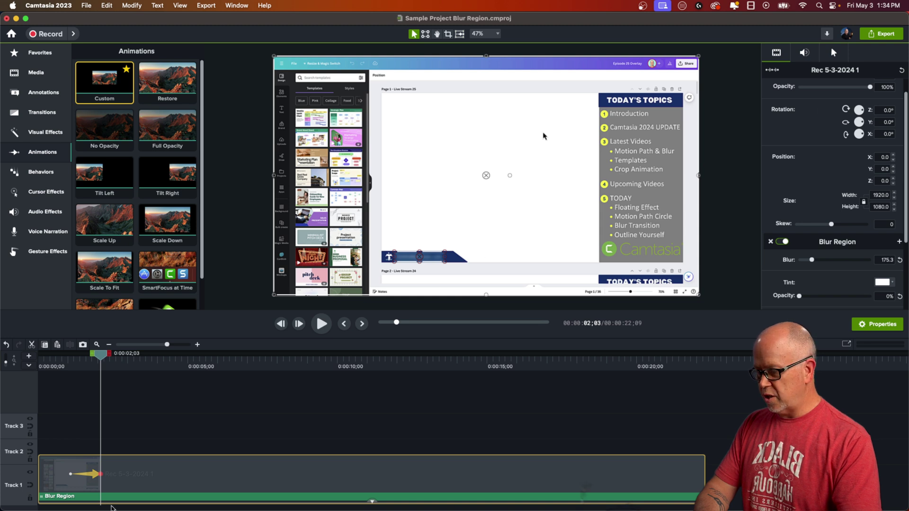
{"action": "left_click", "coordinate": [109, 480]}
{"action": "left_click", "coordinate": [102, 486]}
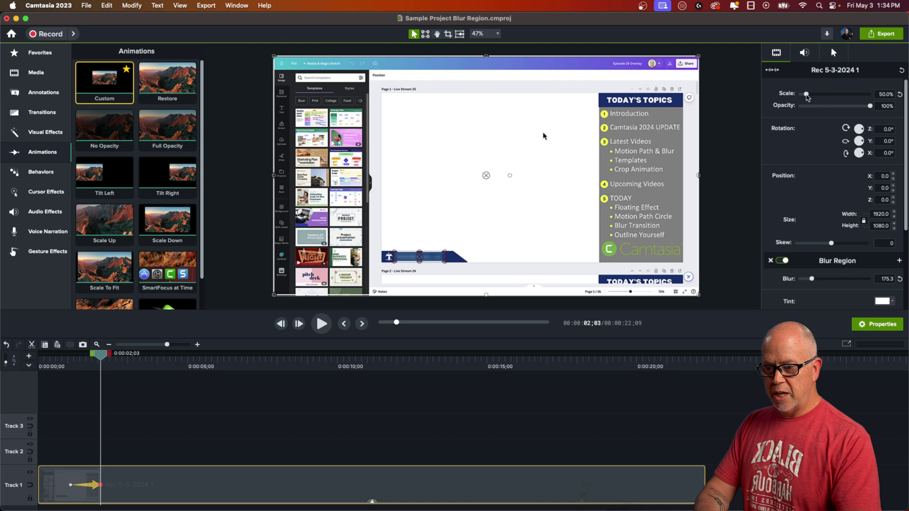
{"action": "left_click_drag", "start_coordinate": [806, 94], "coordinate": [810, 94]}
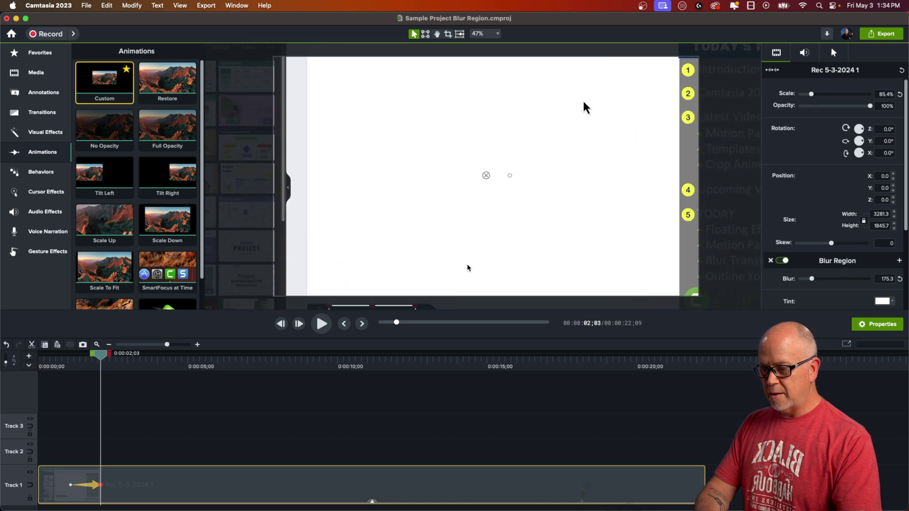
{"action": "left_click_drag", "start_coordinate": [552, 209], "coordinate": [613, 181]}
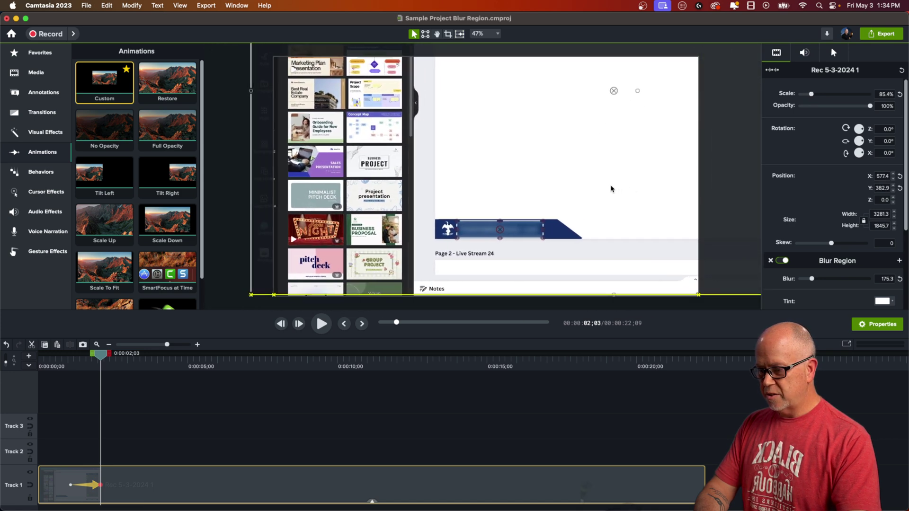
- Check the animation's easing options and play back the zoom-in to confirm the address stays blurred
{"action": "left_click", "coordinate": [142, 406]}
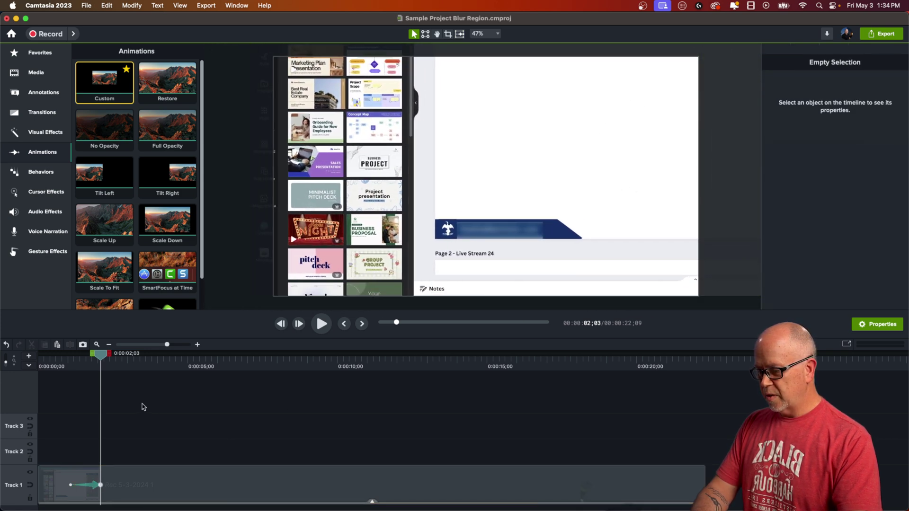
{"action": "left_click", "coordinate": [95, 486]}
{"action": "right_click", "coordinate": [95, 486]}
{"action": "mouse_move", "coordinate": [161, 485]}
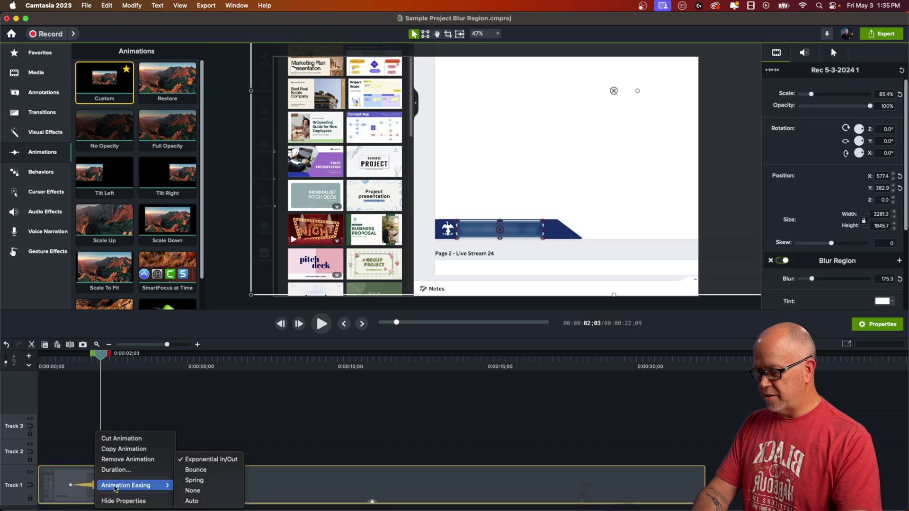
{"action": "left_click", "coordinate": [205, 460]}
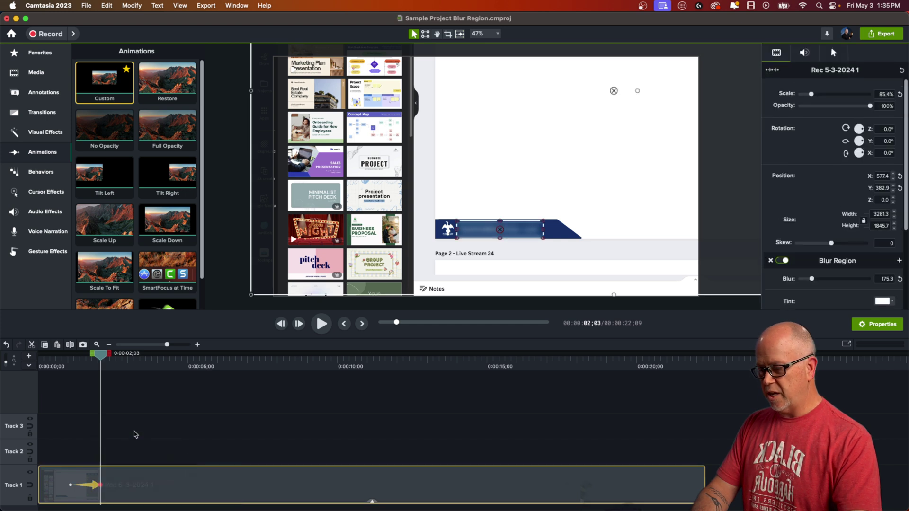
{"action": "left_click", "coordinate": [63, 369]}
{"action": "left_click", "coordinate": [109, 433]}
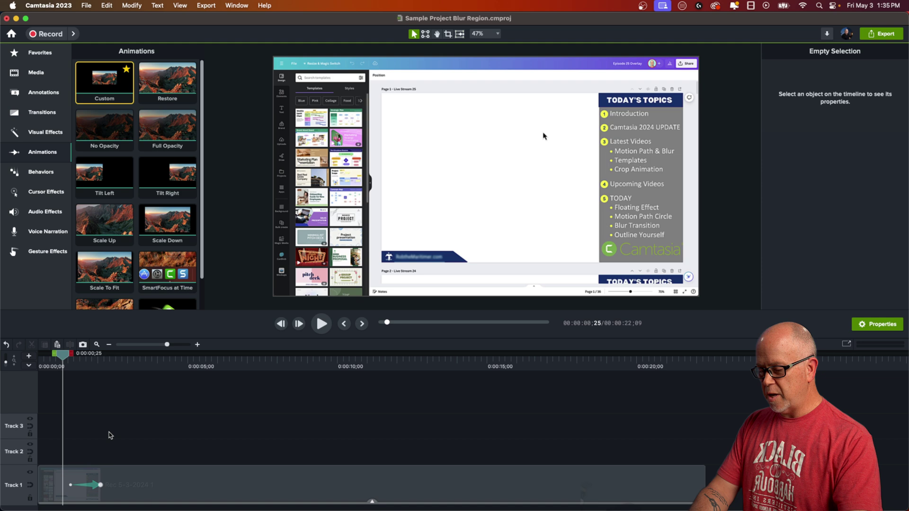
{"action": "key", "text": "space"}
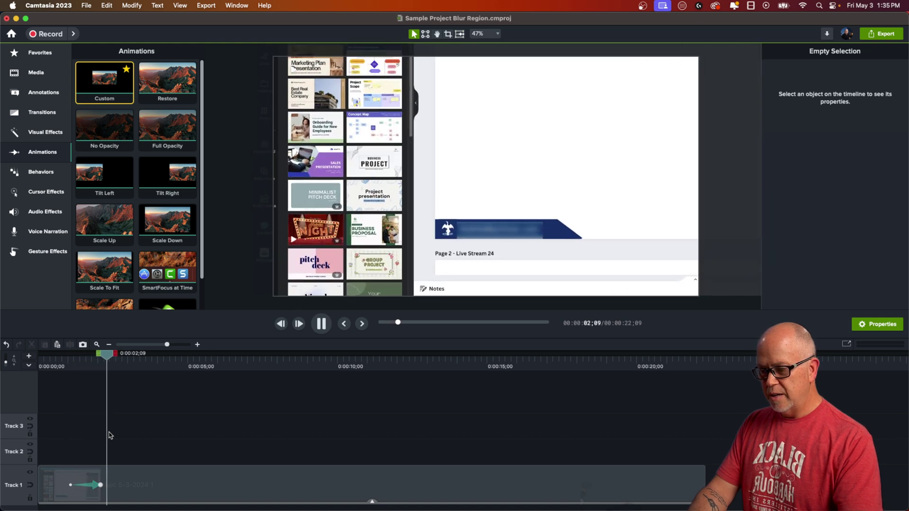
{"action": "key", "text": "space"}
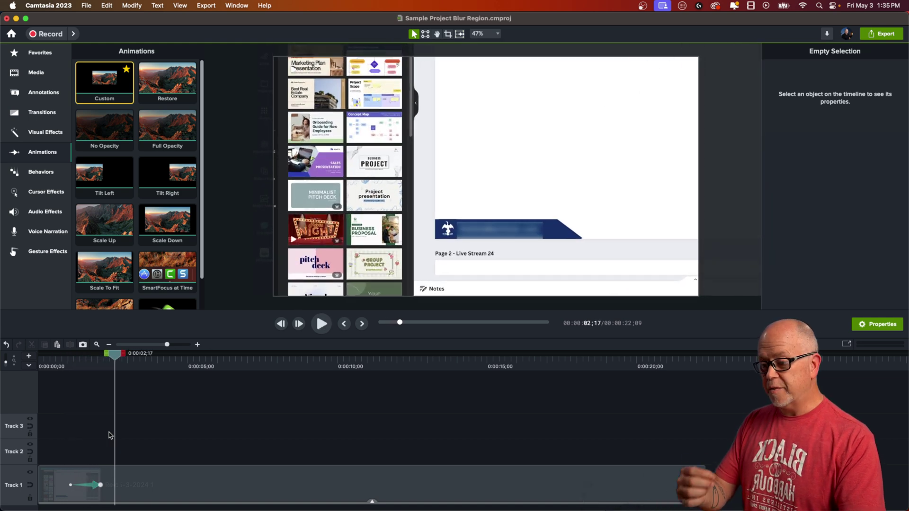
{"action": "left_click_drag", "start_coordinate": [118, 358], "coordinate": [96, 363]}
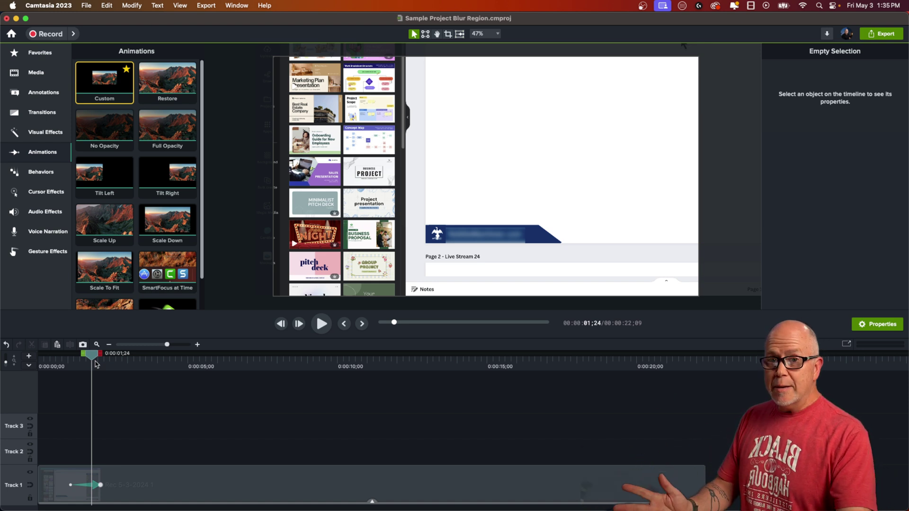
- Add a second custom animation after the zoom and move the recording down and left
{"action": "left_click", "coordinate": [102, 488]}
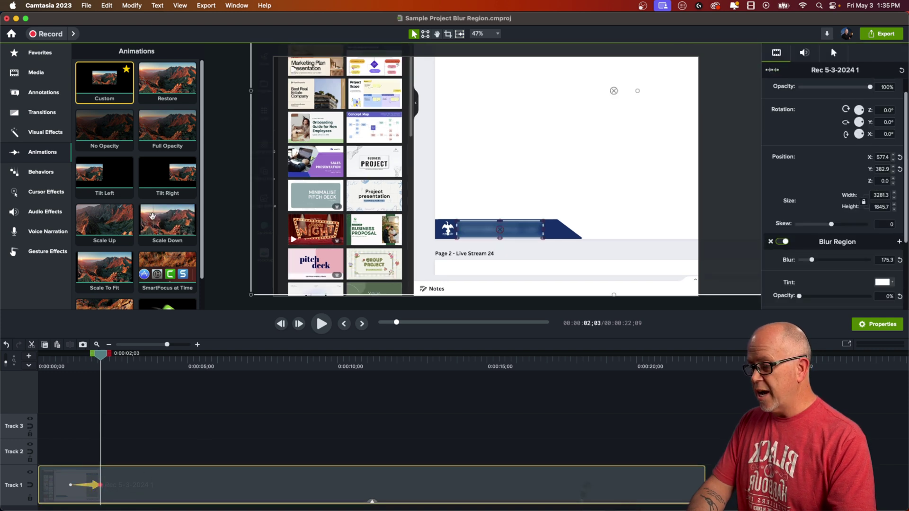
{"action": "left_click_drag", "start_coordinate": [152, 216], "coordinate": [149, 495]}
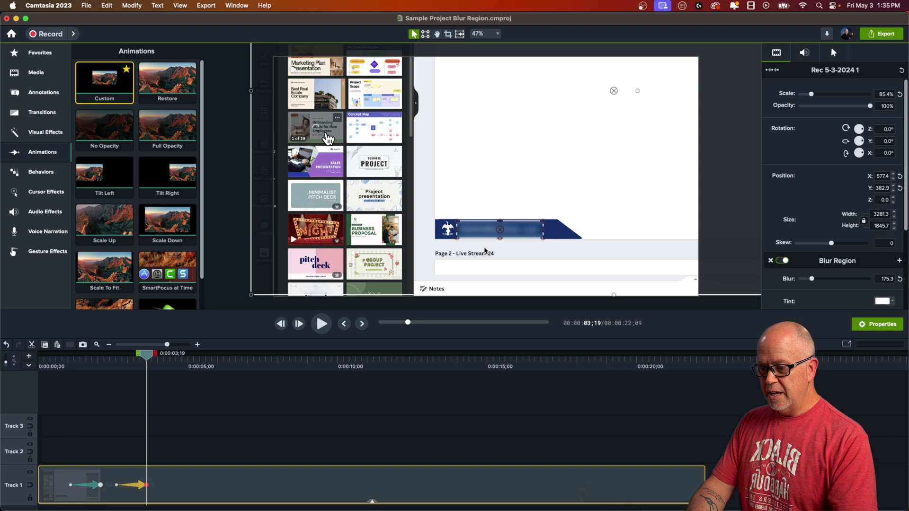
{"action": "left_click_drag", "start_coordinate": [657, 182], "coordinate": [565, 217]}
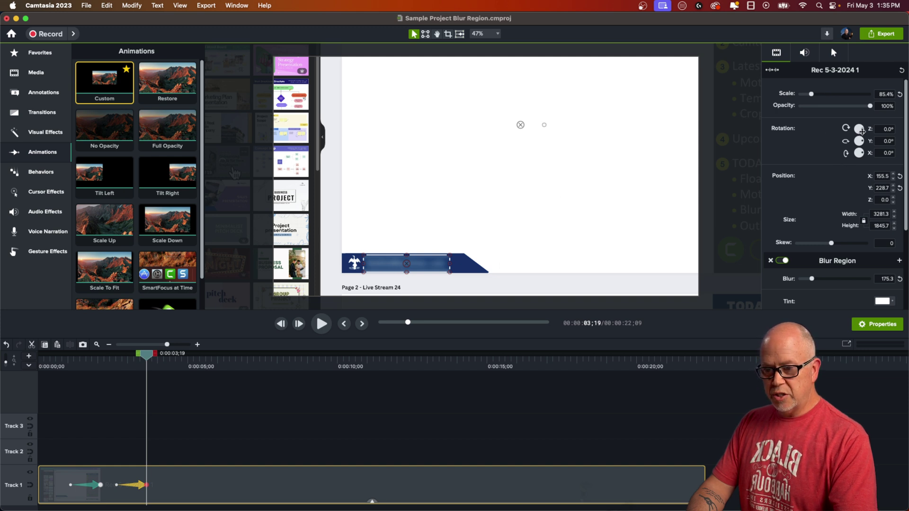
- Tilt the recording to -33° Z rotation, realign it, and play back the rotation
{"action": "left_click_drag", "start_coordinate": [860, 132], "coordinate": [862, 148]}
{"action": "left_click_drag", "start_coordinate": [581, 197], "coordinate": [592, 253]}
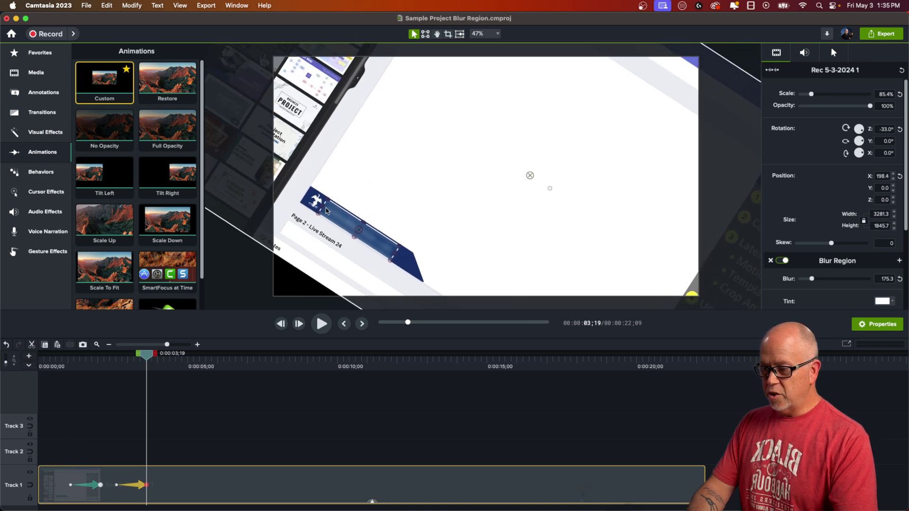
{"action": "left_click", "coordinate": [112, 364]}
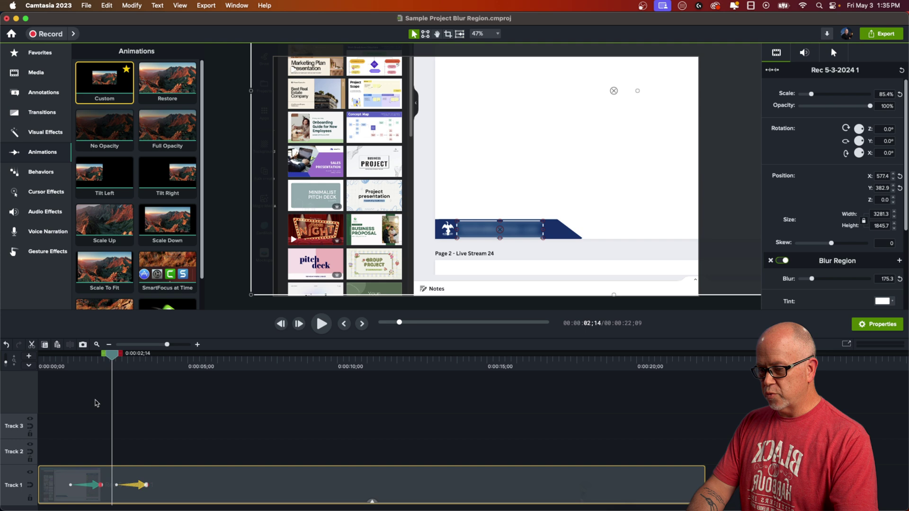
{"action": "key", "text": "space"}
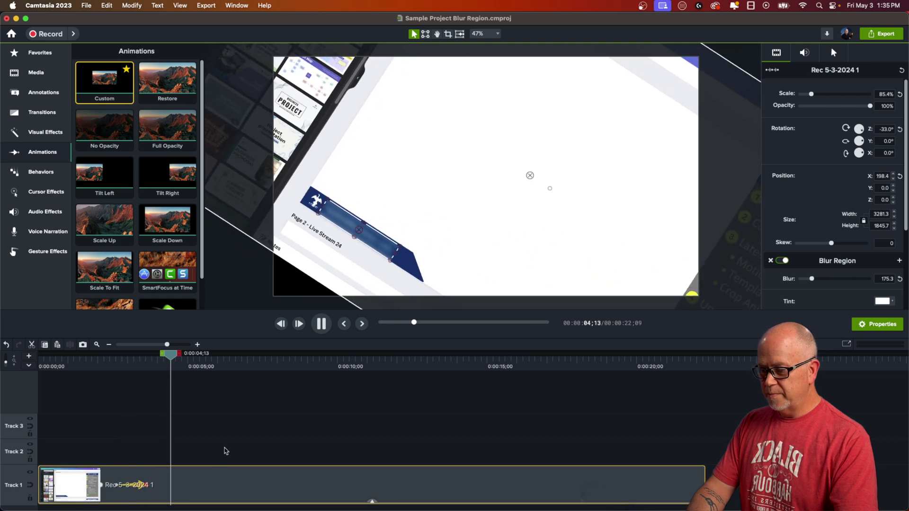
{"action": "left_click", "coordinate": [226, 447]}
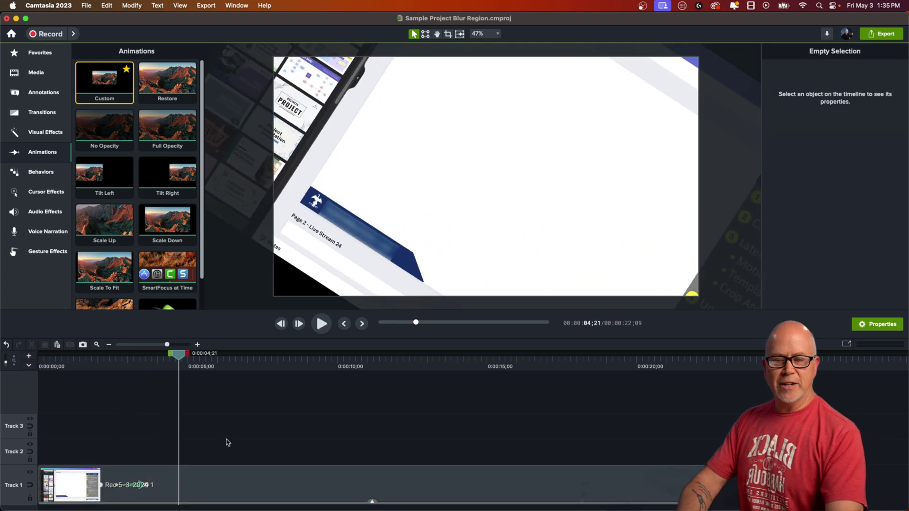